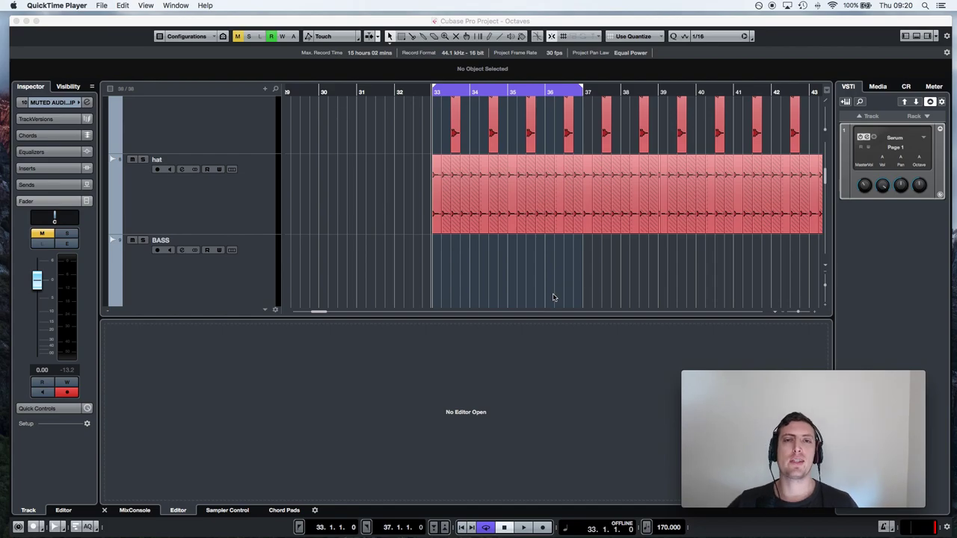
Play and stop the bar 33–37 loop, then scroll down to the SERUM MIDI track.
click(553, 297)
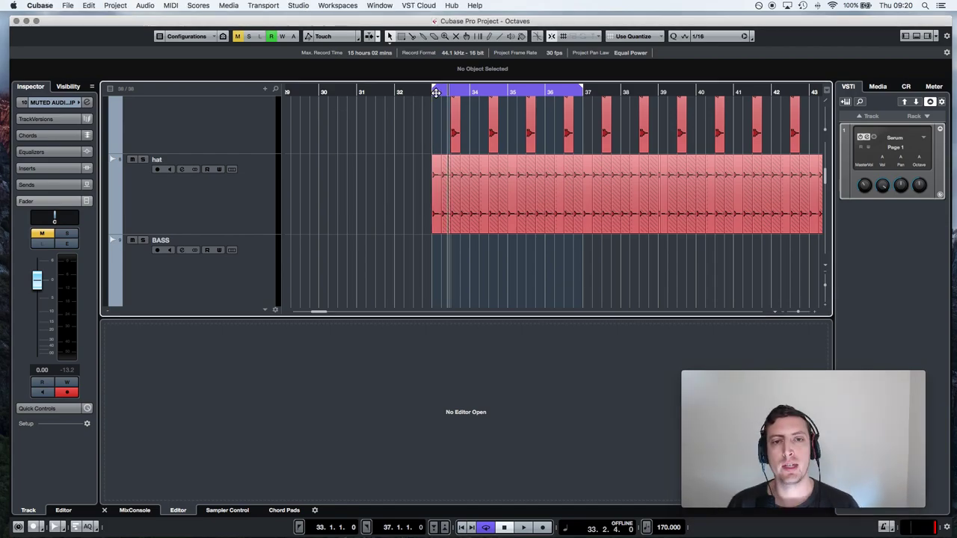
key(space)
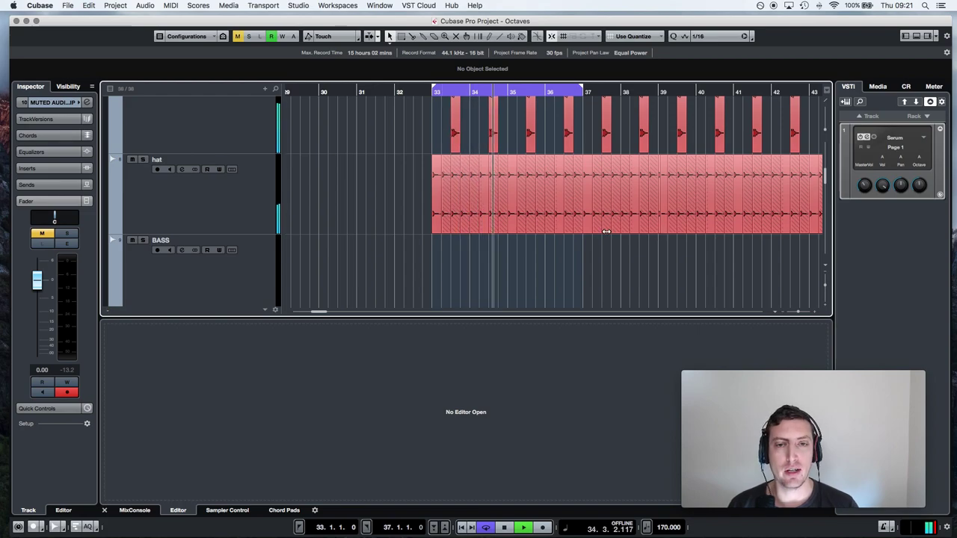
key(space)
scroll(634, 249, down, 3)
scroll(634, 251, down, 1)
scroll(634, 253, down, 1)
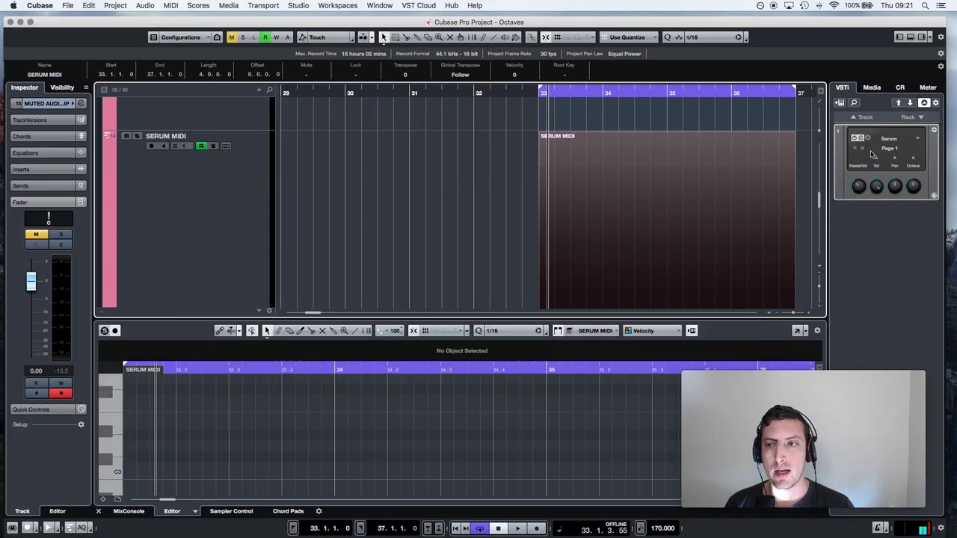
Load the User 'smoky bass 2' preset into Serum, then select SERUM AUDIO REC.
click(861, 138)
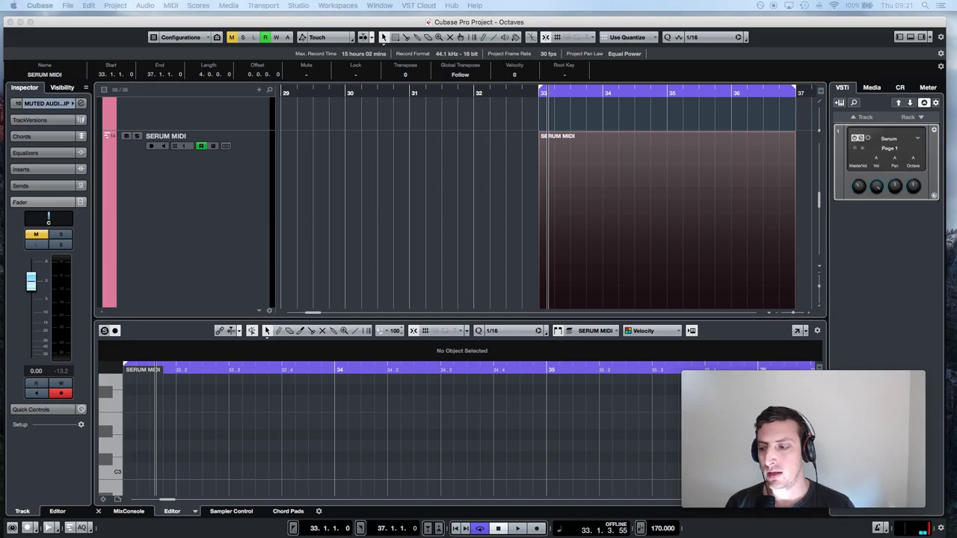
drag(172, 278, 238, 154)
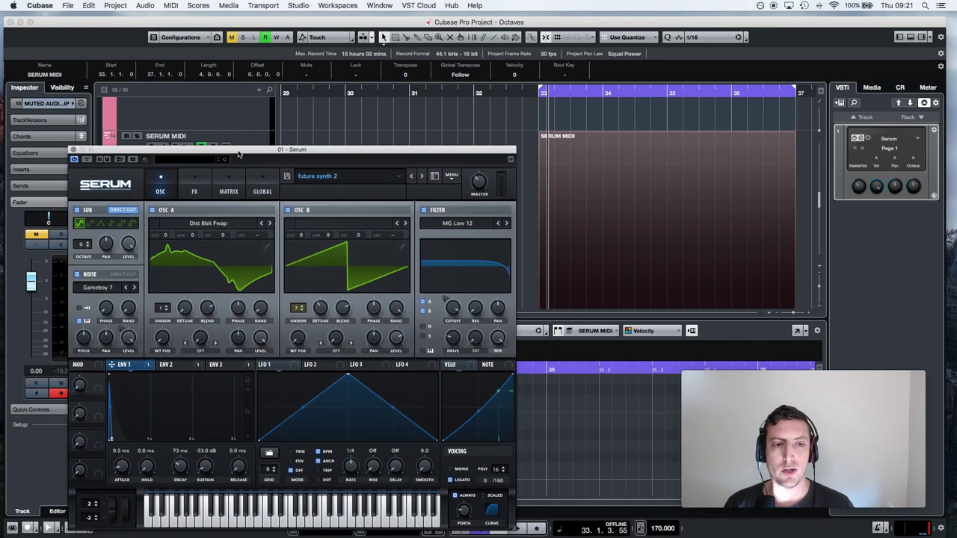
click(322, 176)
mouse_move(318, 429)
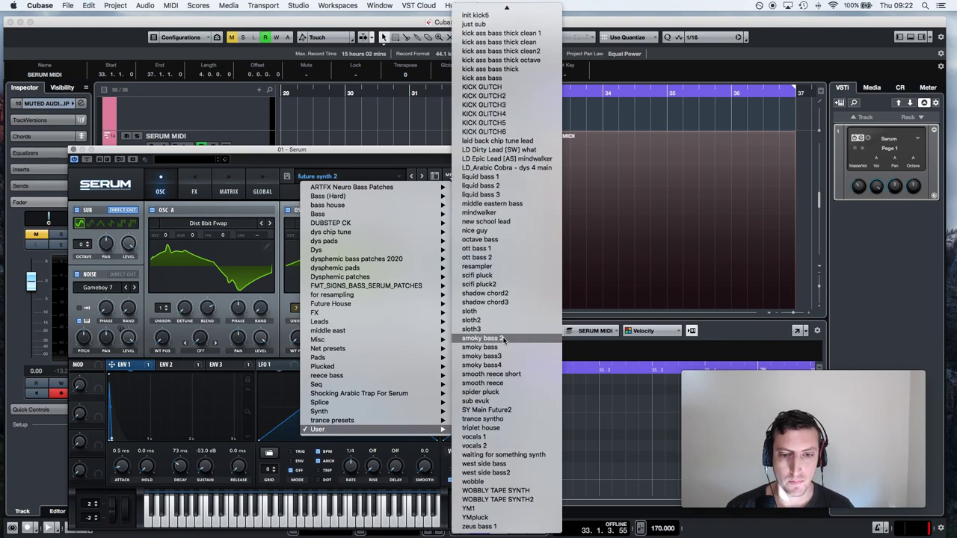
click(505, 341)
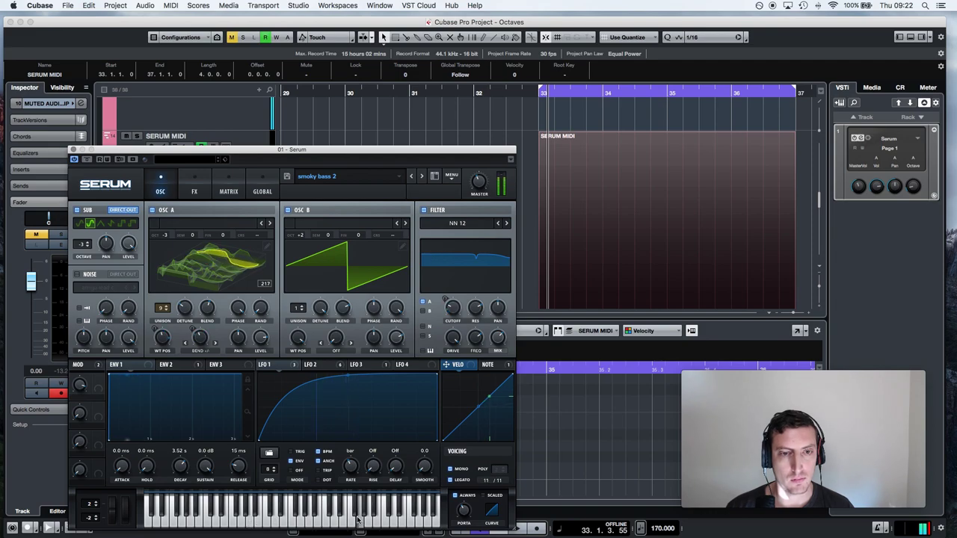
drag(296, 152, 253, 378)
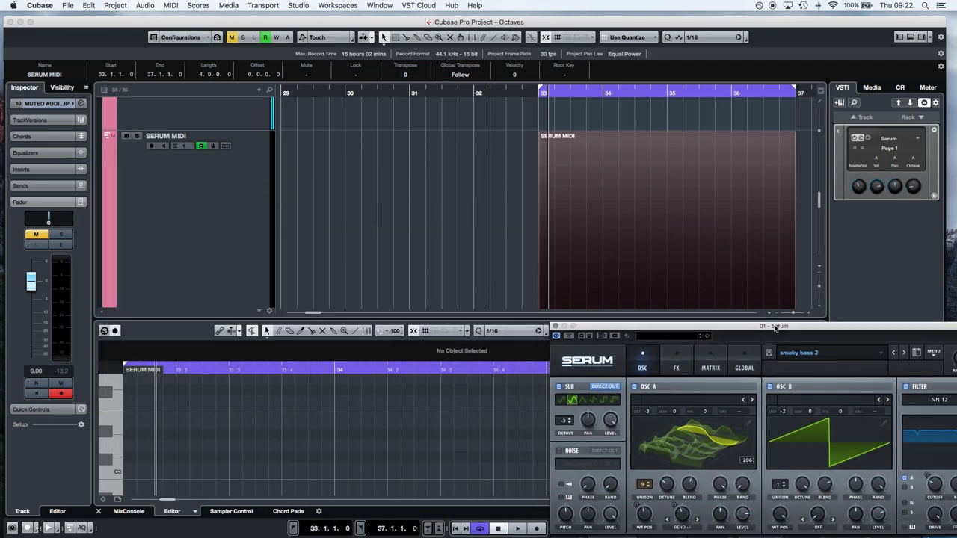
key(Down)
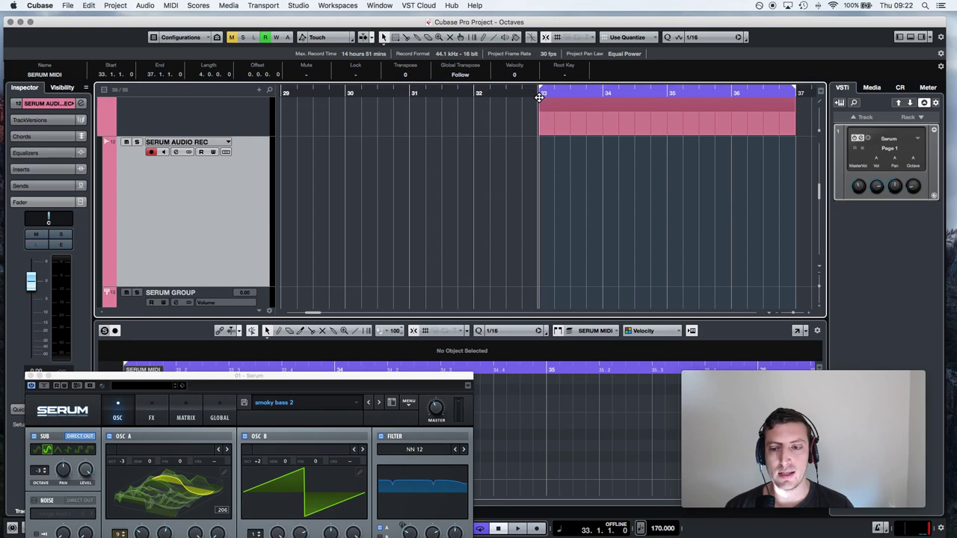
Draw an E3 note at bar 33, duplicate it up to E4, and copy a higher note to bar 34.
scroll(590, 163, right, 3)
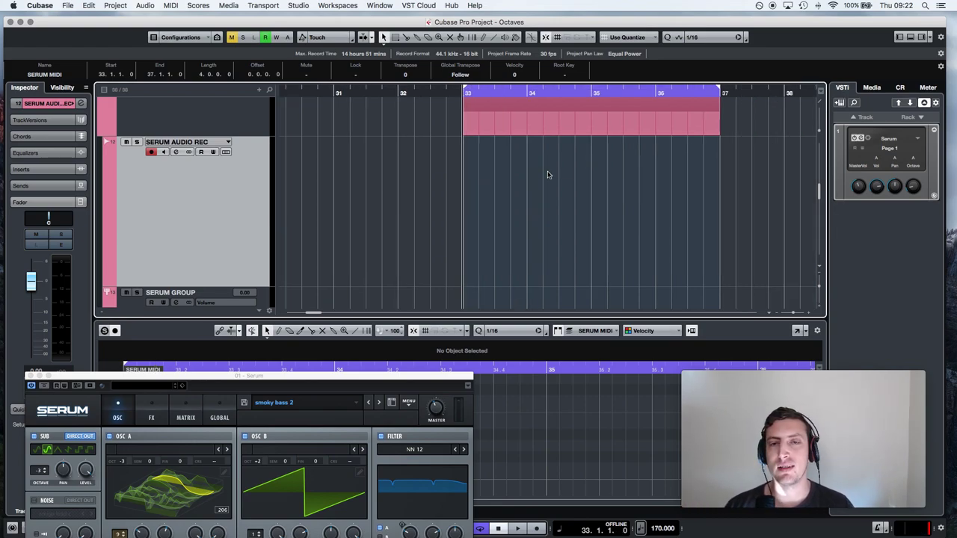
key(Up)
drag(125, 398, 175, 392)
key(super+d)
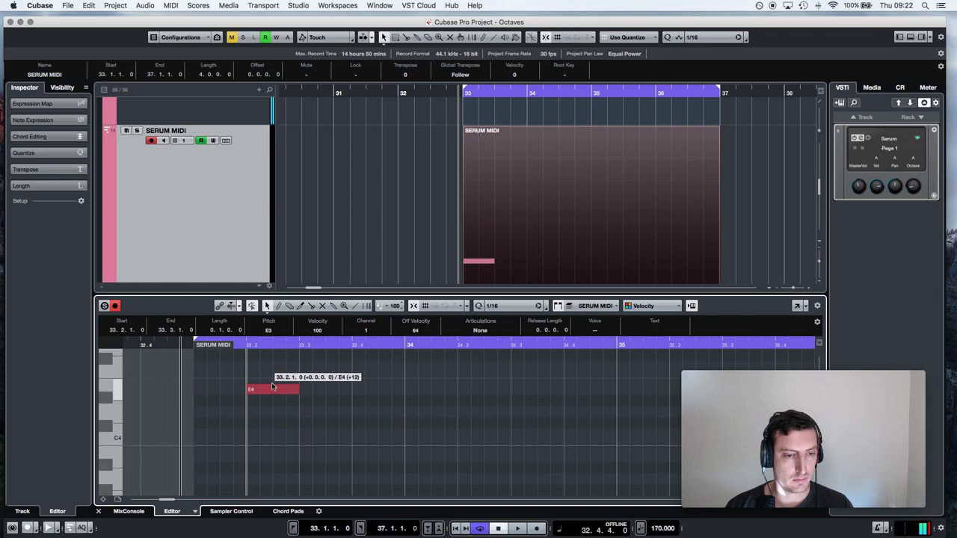
drag(275, 356, 273, 389)
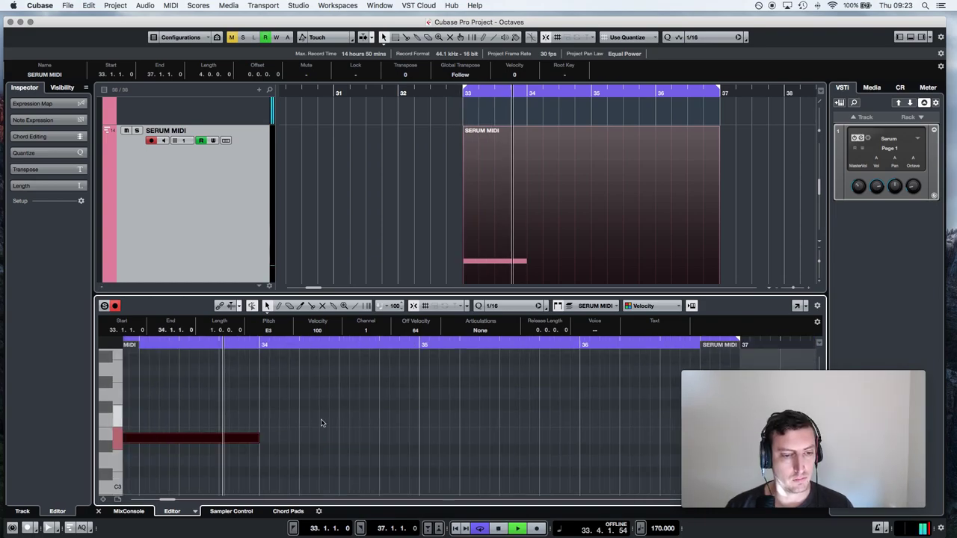
key(super+d)
mouse_move(278, 436)
mouse_down()
mouse_move(276, 396)
mouse_move(281, 432)
mouse_up()
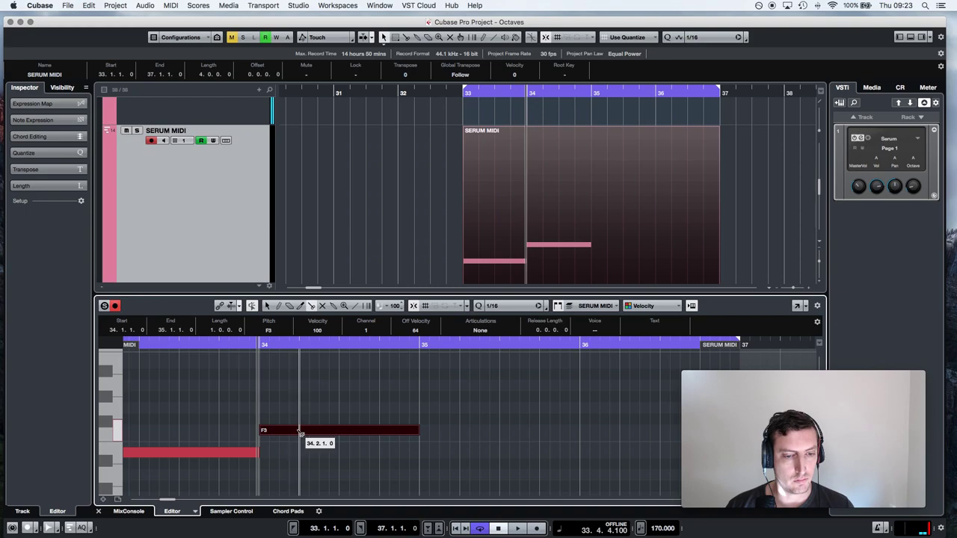
Split the bar-34 notes at 34.2, 34.3 and 34.4, moving pieces to G3, higher pitches and A3.
click(300, 433)
drag(324, 431, 327, 421)
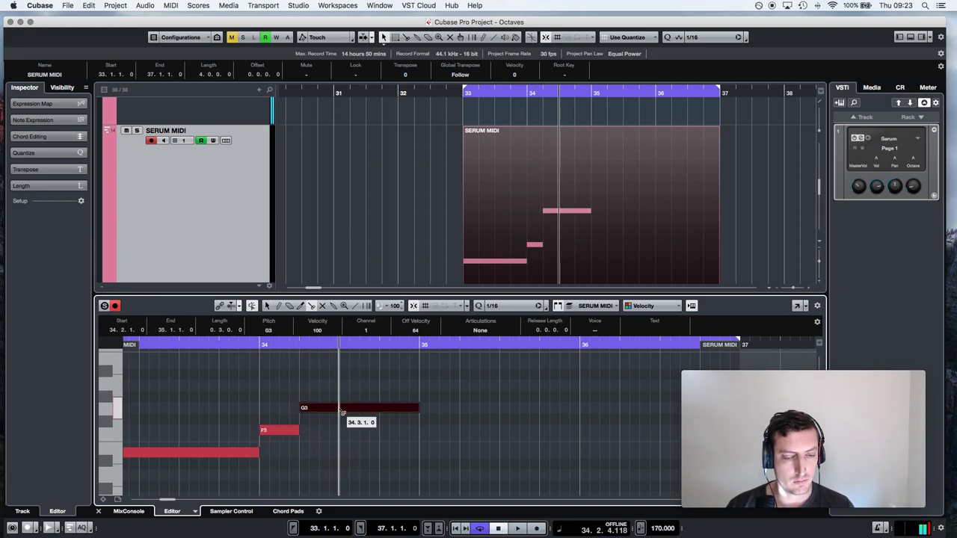
alt+click(342, 412)
mouse_move(351, 410)
mouse_down()
mouse_move(358, 360)
mouse_move(385, 396)
mouse_up()
alt+click(381, 377)
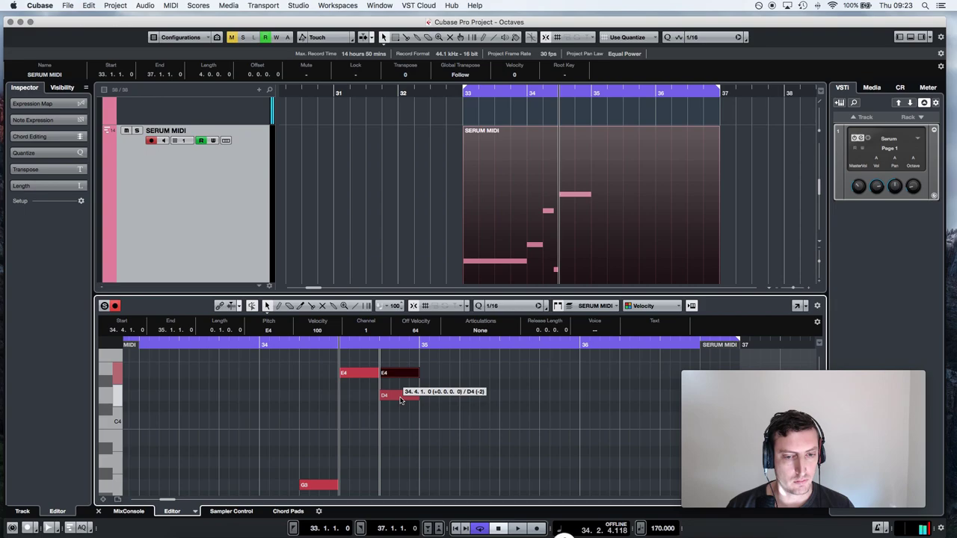
key(alt+d)
drag(443, 399, 444, 469)
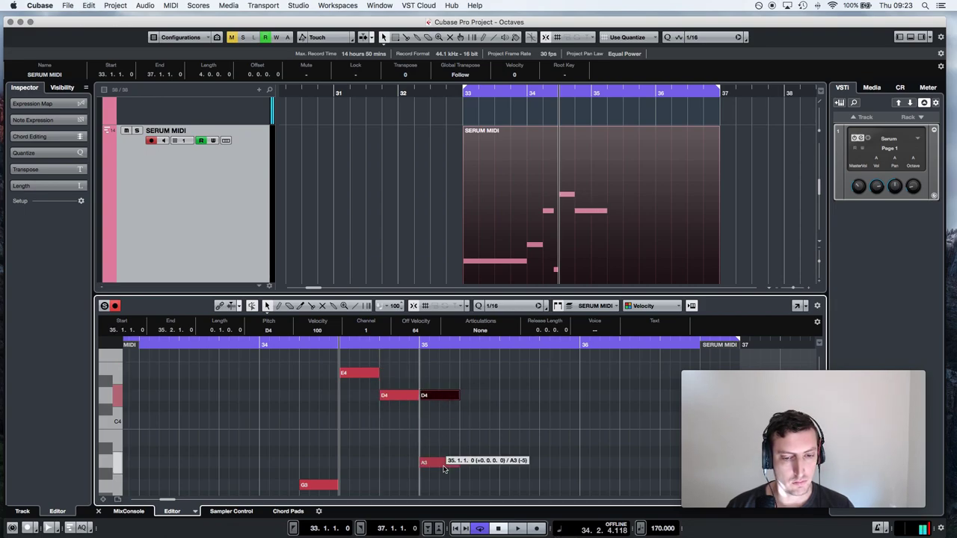
Play back the new notes and nudge one note higher.
key(space)
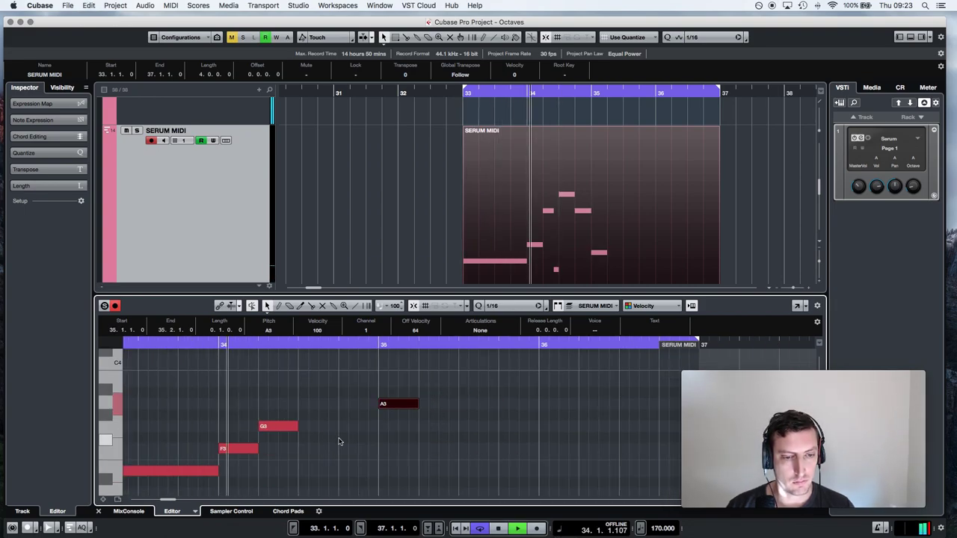
scroll(339, 441, up, 3)
key(space)
scroll(338, 441, down, 1)
drag(304, 435, 307, 415)
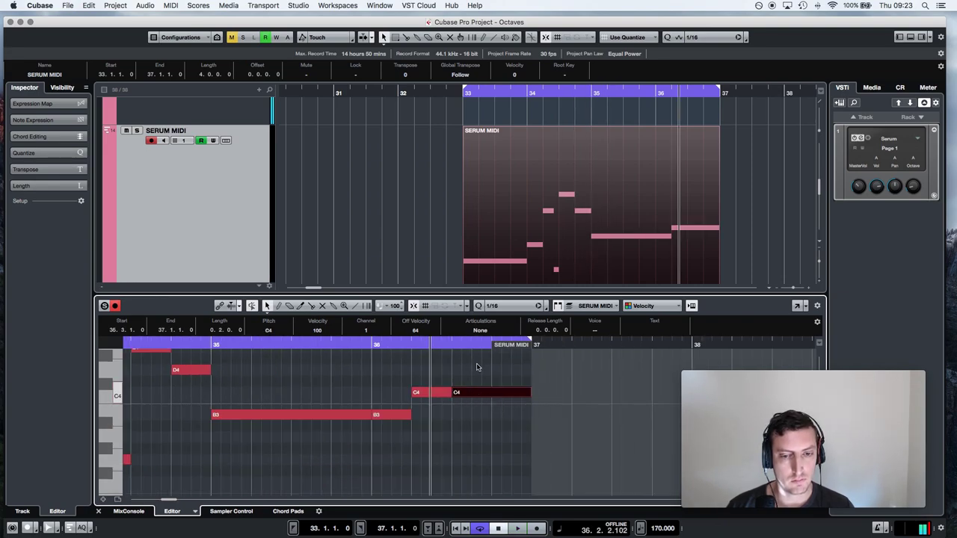
Raise the 36.3 note to B4, split off an A4 ending, and play the finished loop.
drag(477, 392, 477, 373)
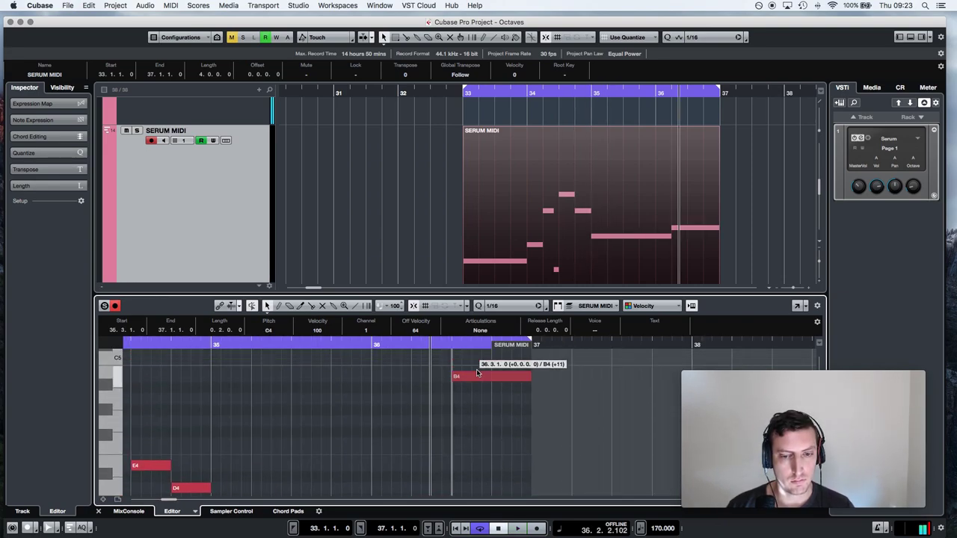
alt+click(491, 376)
drag(509, 376, 507, 400)
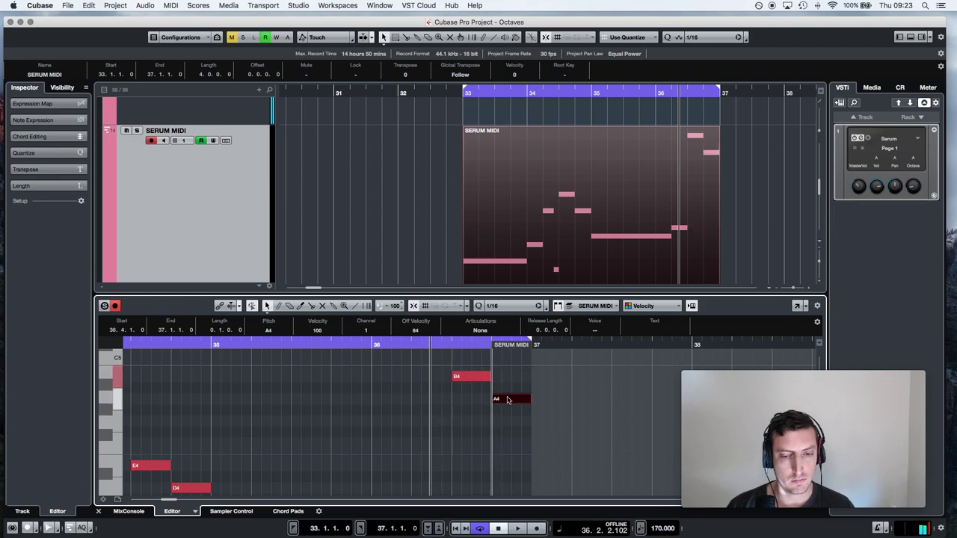
key(space)
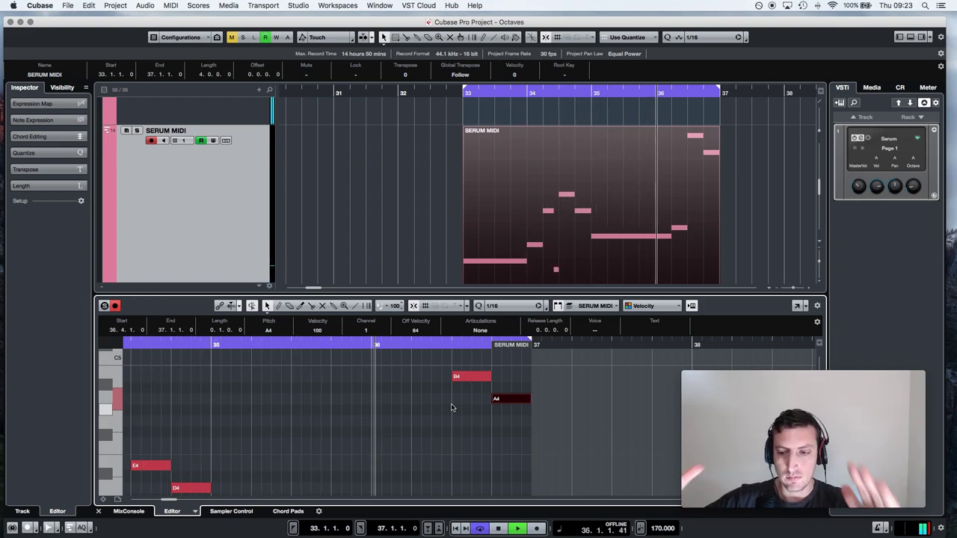
key(space)
Record the Serum bass line as an audio take on SERUM AUDIO REC and enlarge the track area.
click(555, 199)
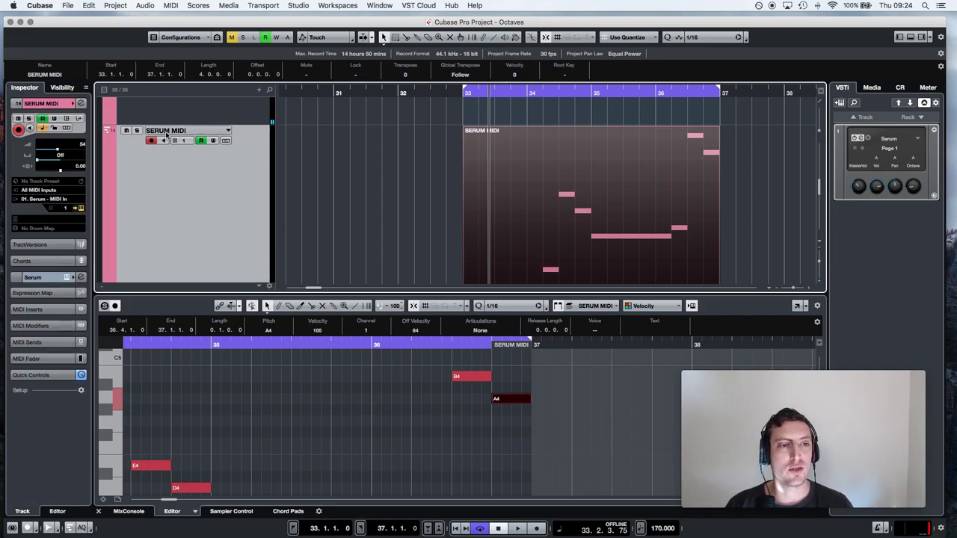
key(Down)
key(Down)
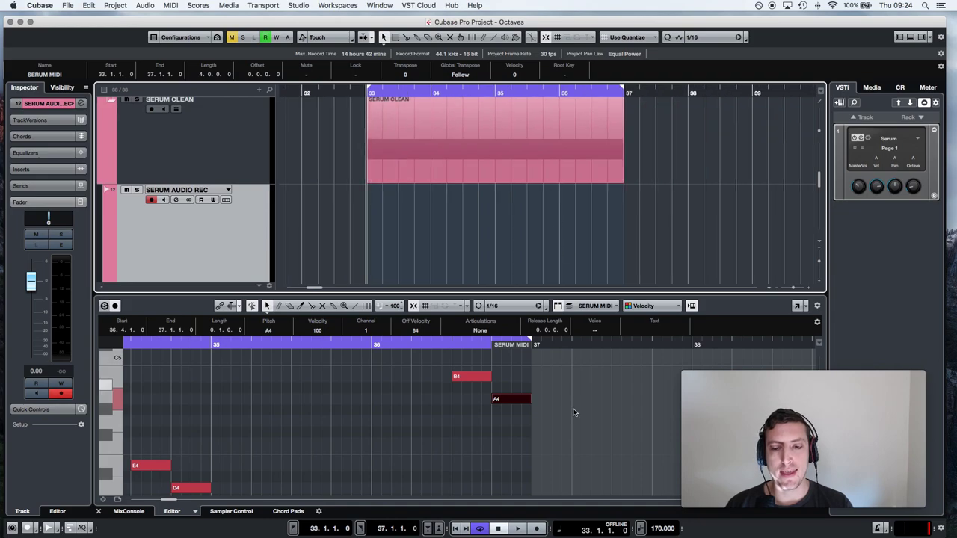
click(535, 529)
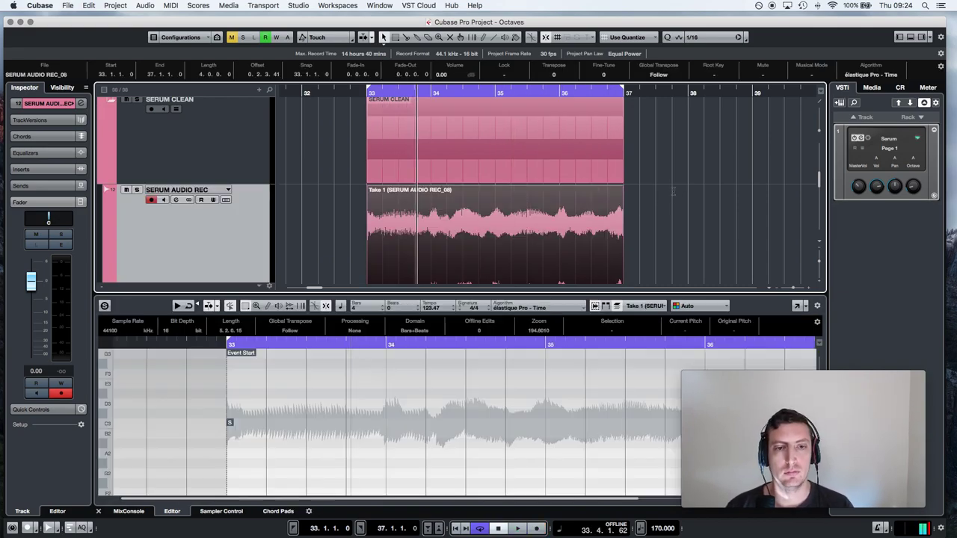
key(space)
drag(545, 298, 551, 411)
Delete the take from SERUM AUDIO REC and paste it onto the BASS track at bar 33.
key(Delete)
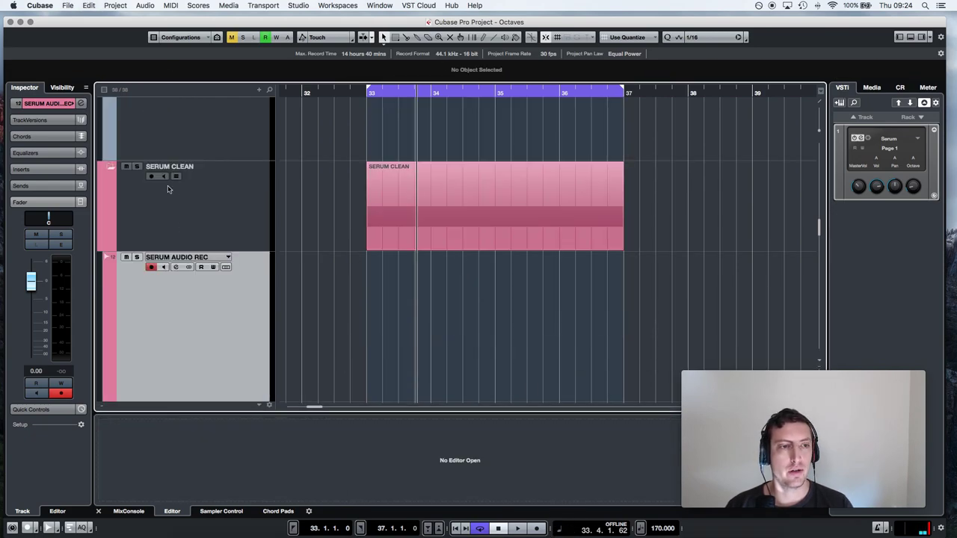
scroll(361, 304, up, 3)
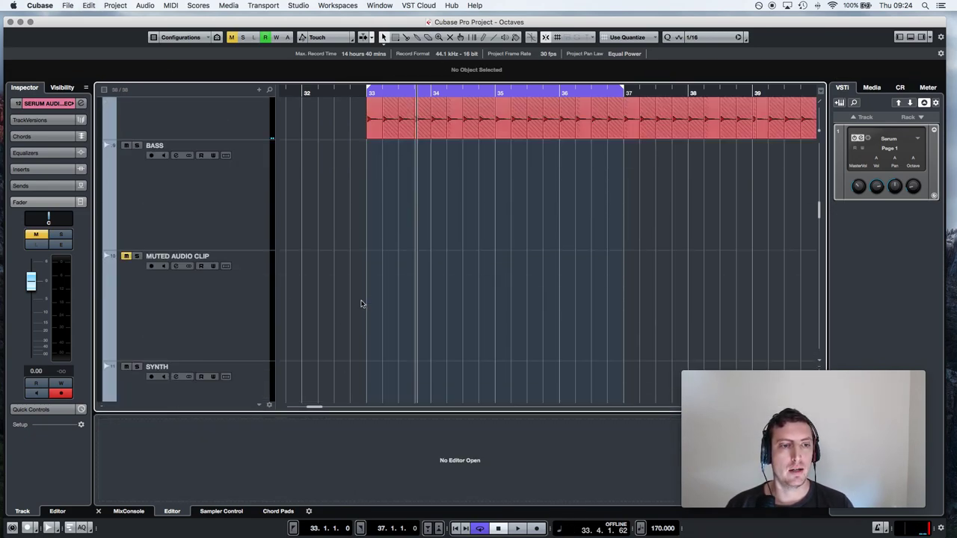
click(154, 157)
key(super+z)
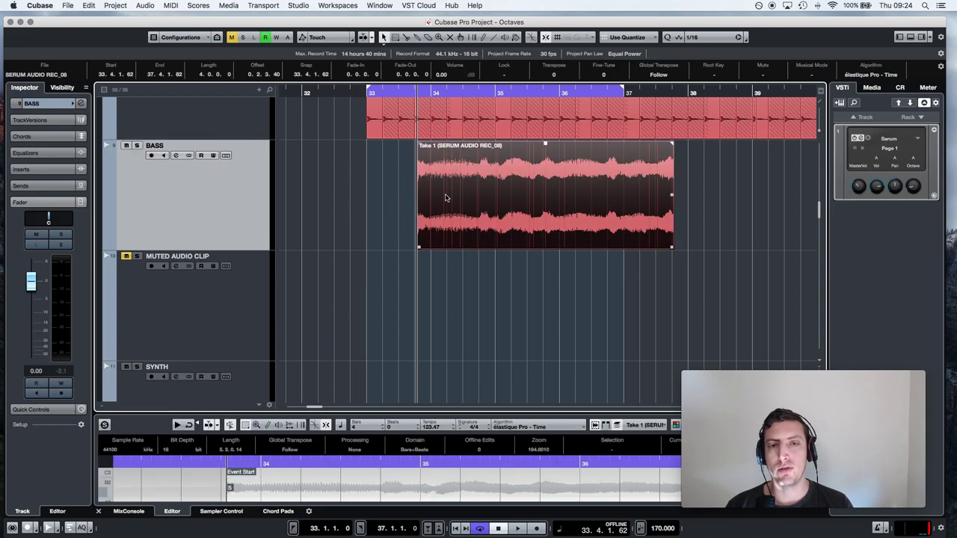
key(super+z)
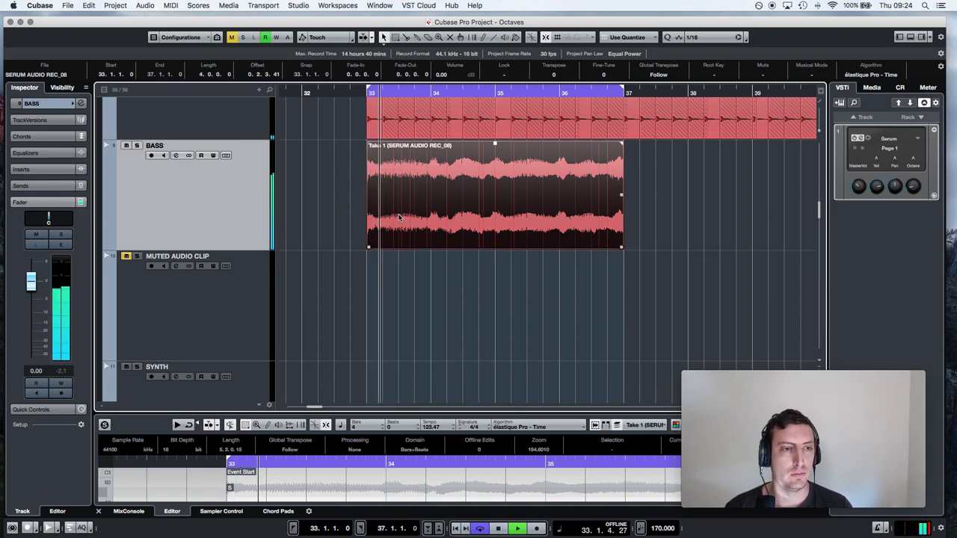
Lower the take's event volume to about -1.3 dB and stop playback.
drag(494, 143, 493, 160)
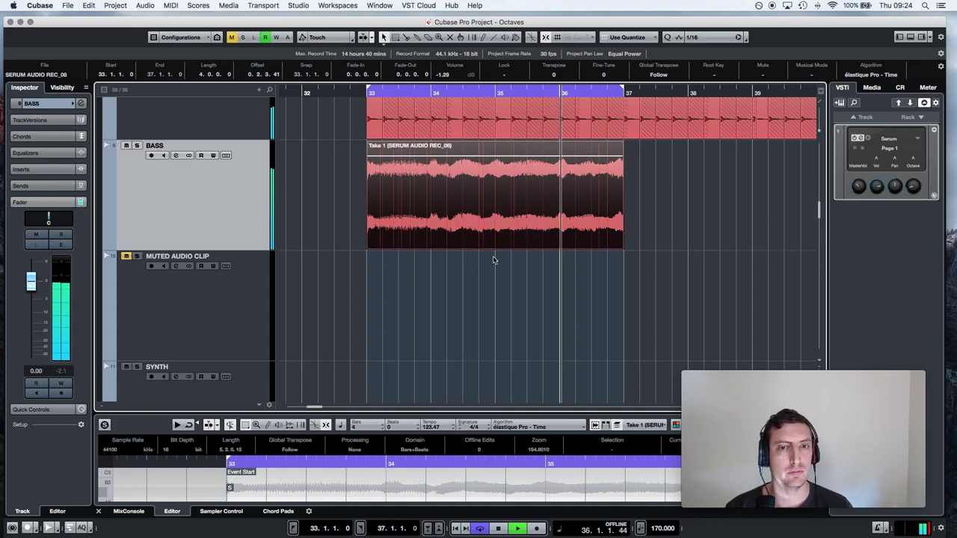
key(space)
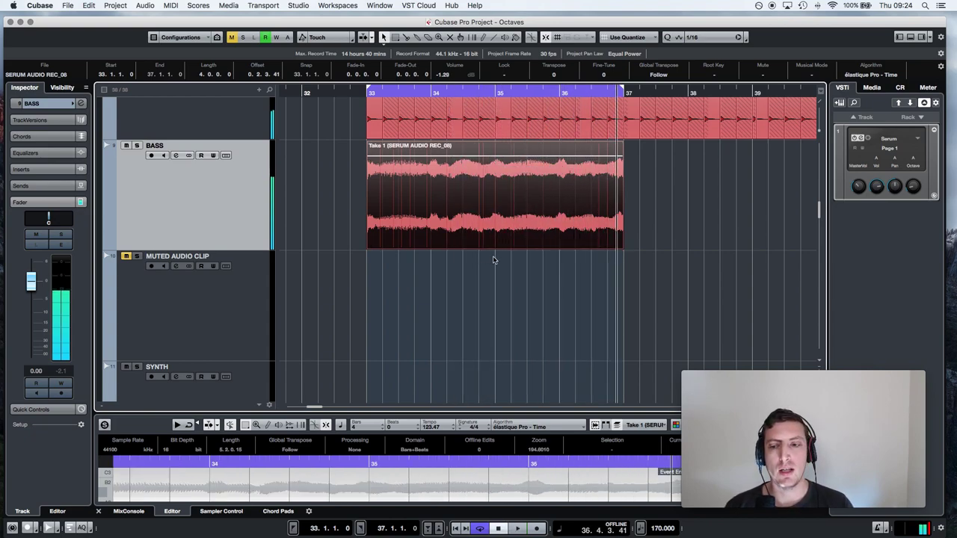
scroll(486, 269, down, 5)
scroll(486, 270, down, 5)
scroll(486, 270, down, 5)
scroll(486, 269, down, 3)
click(230, 292)
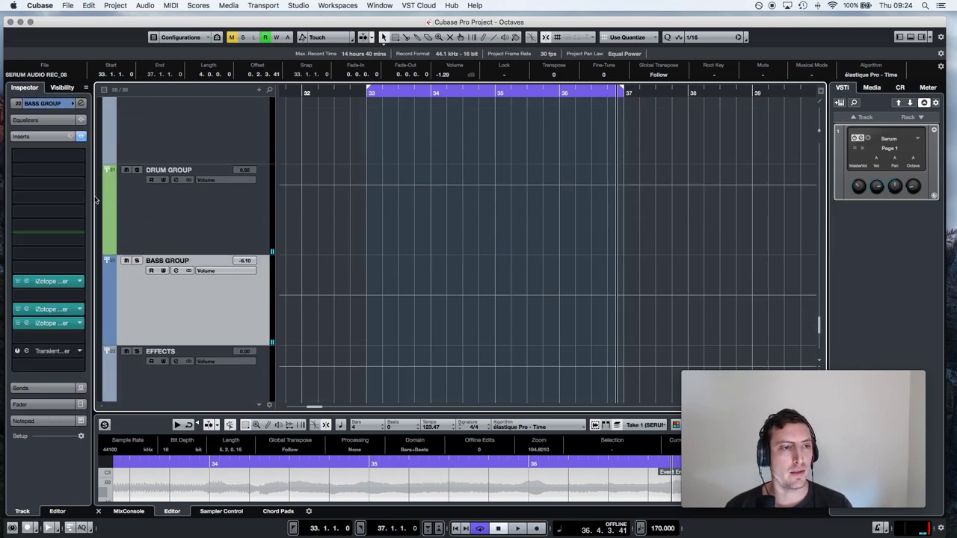
click(49, 323)
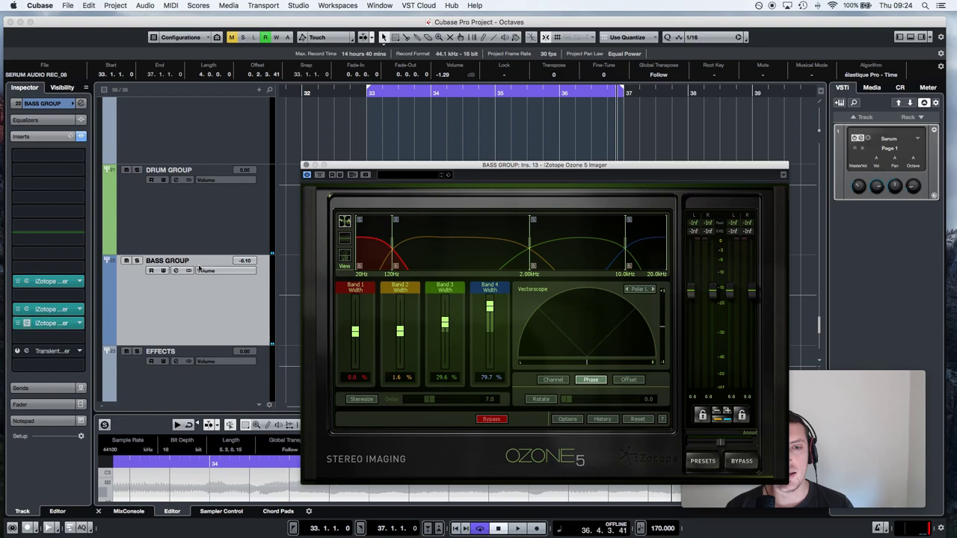
click(305, 165)
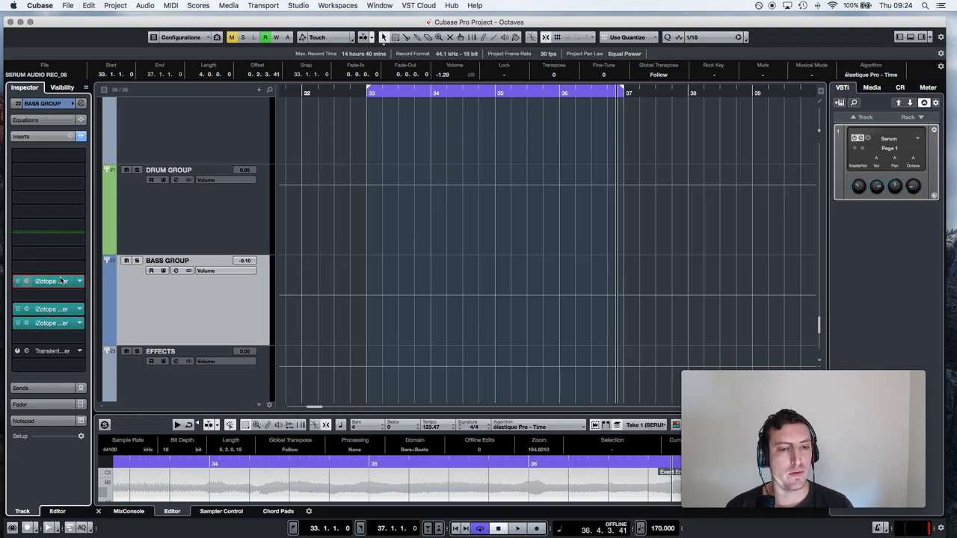
click(62, 280)
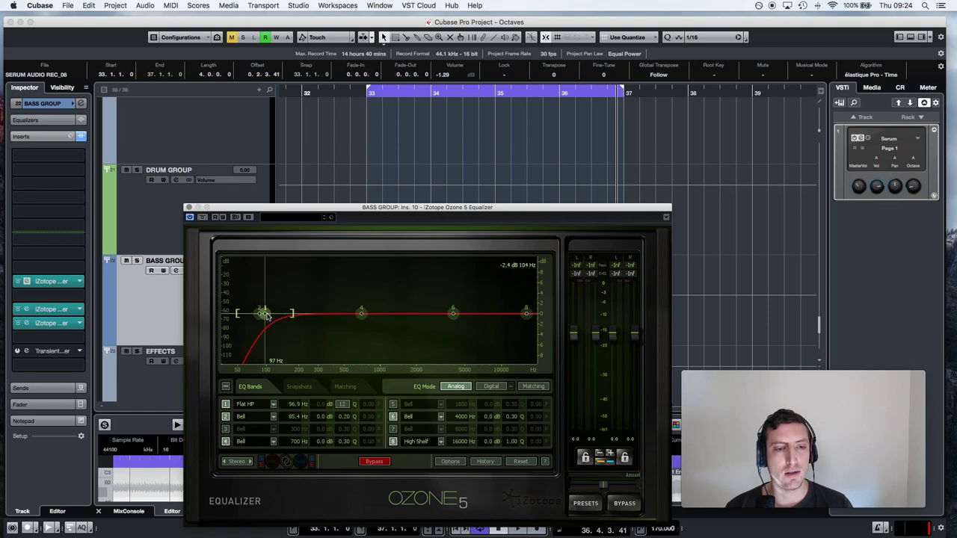
key(space)
click(494, 229)
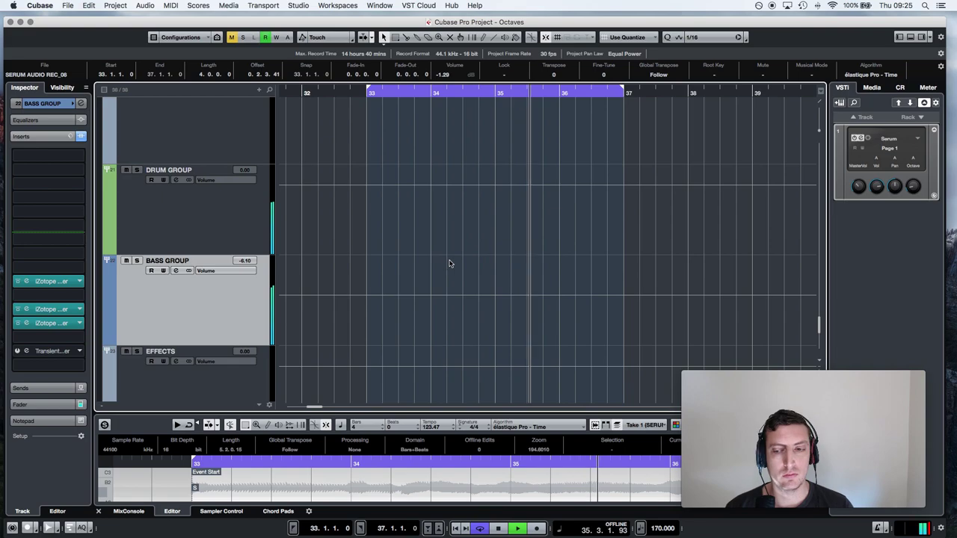
Scroll the track list up to bring the SERUM MIDI track and its melody part into view.
scroll(478, 257, up, 3)
scroll(479, 257, up, 3)
scroll(479, 257, up, 3)
scroll(478, 256, up, 2)
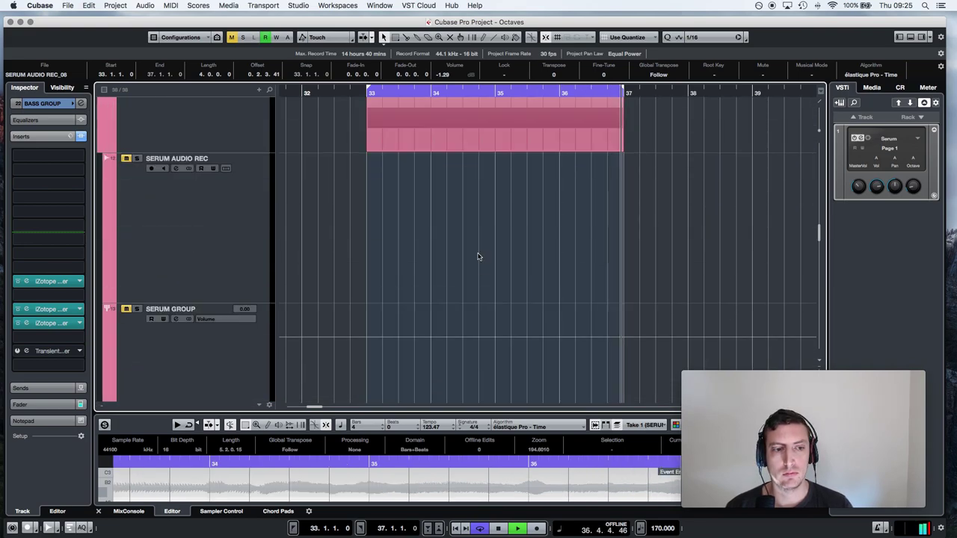
scroll(478, 257, up, 3)
scroll(478, 256, up, 3)
scroll(478, 257, up, 2)
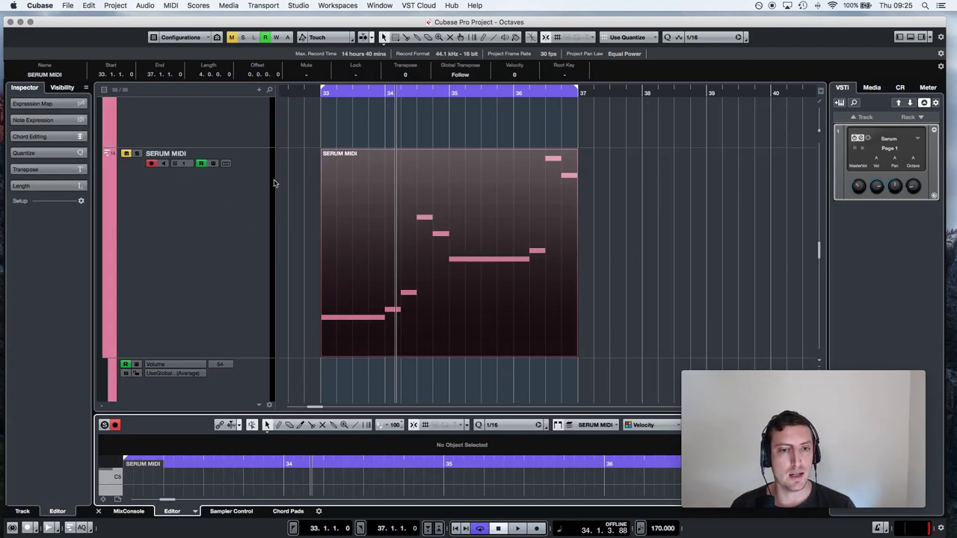
Select all notes in the SERUM MIDI part and transpose them up one octave.
scroll(261, 90, down, 2)
scroll(448, 225, down, 3)
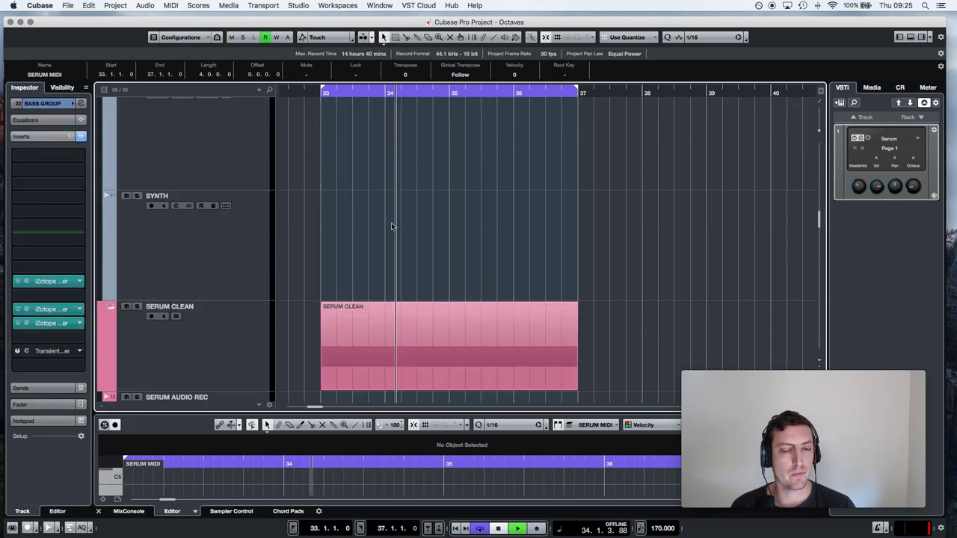
scroll(448, 225, down, 3)
drag(532, 415, 532, 158)
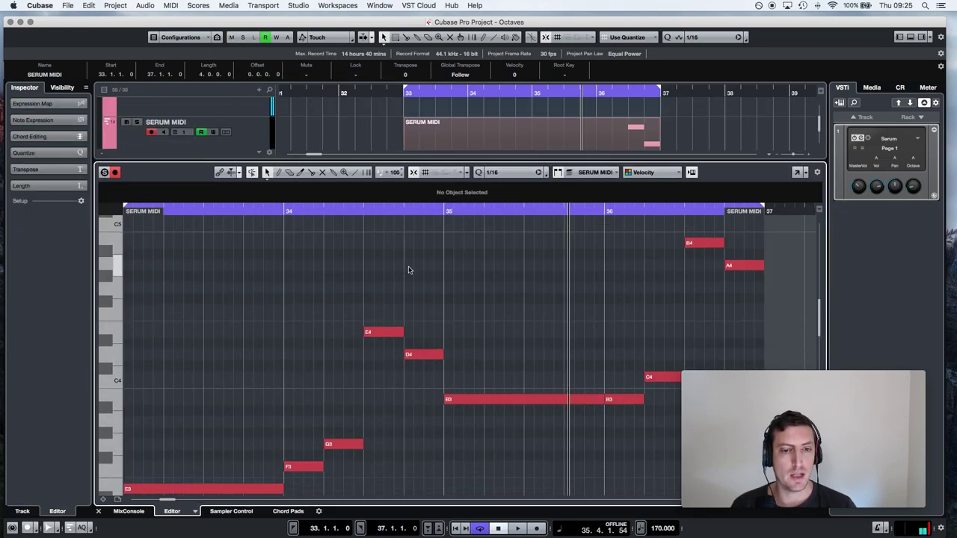
scroll(408, 270, down, 2)
scroll(409, 270, left, 3)
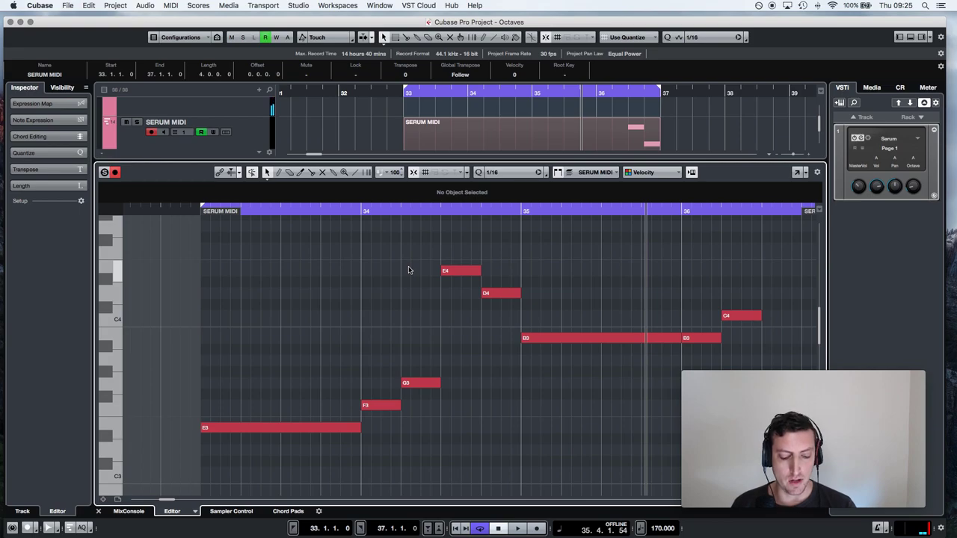
key(ctrl+a)
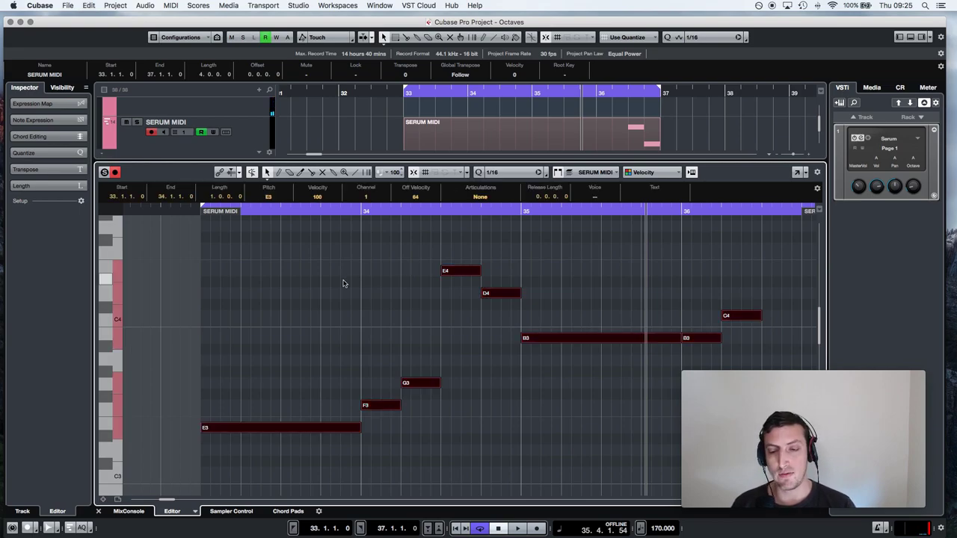
key(shift+Up)
Play the transposed part from bar 33 and enlarge the track area.
drag(254, 210, 212, 223)
key(space)
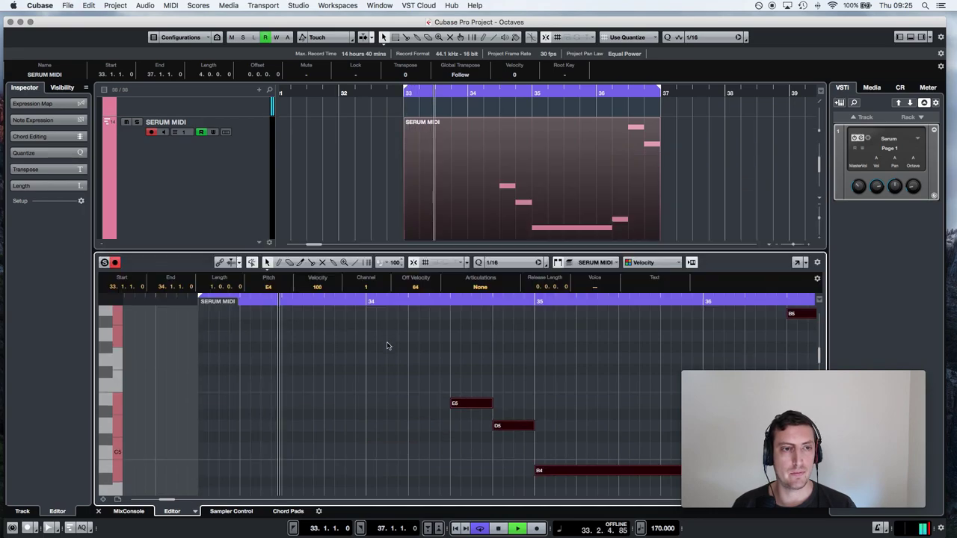
drag(377, 162, 367, 344)
scroll(348, 195, down, 3)
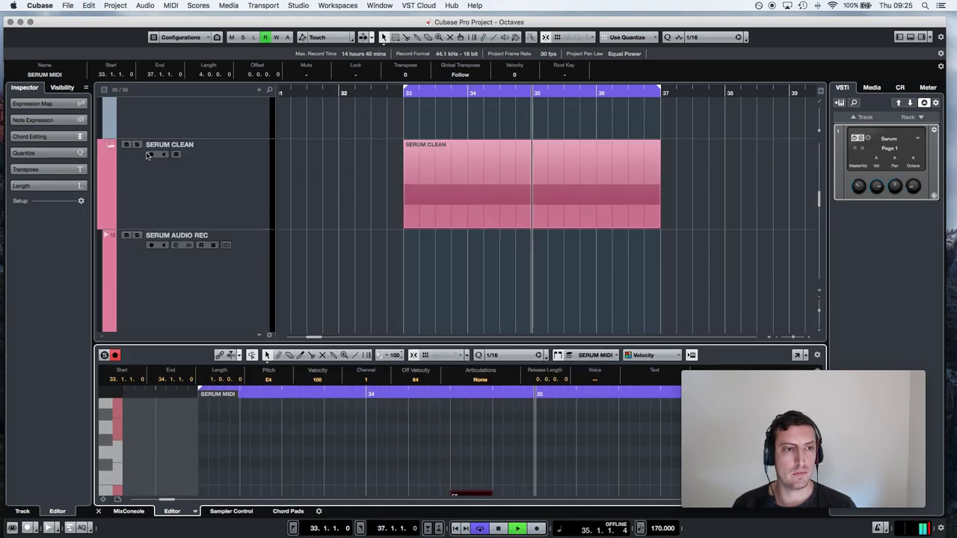
Record the octave-up Serum part as a new take on the armed SERUM AUDIO REC track.
click(388, 282)
scroll(389, 283, down, 2)
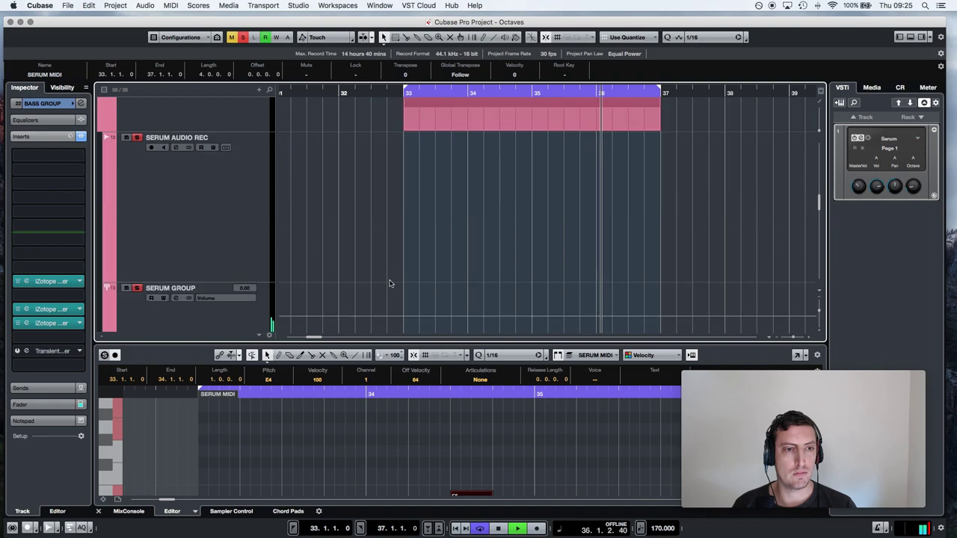
click(177, 209)
key(space)
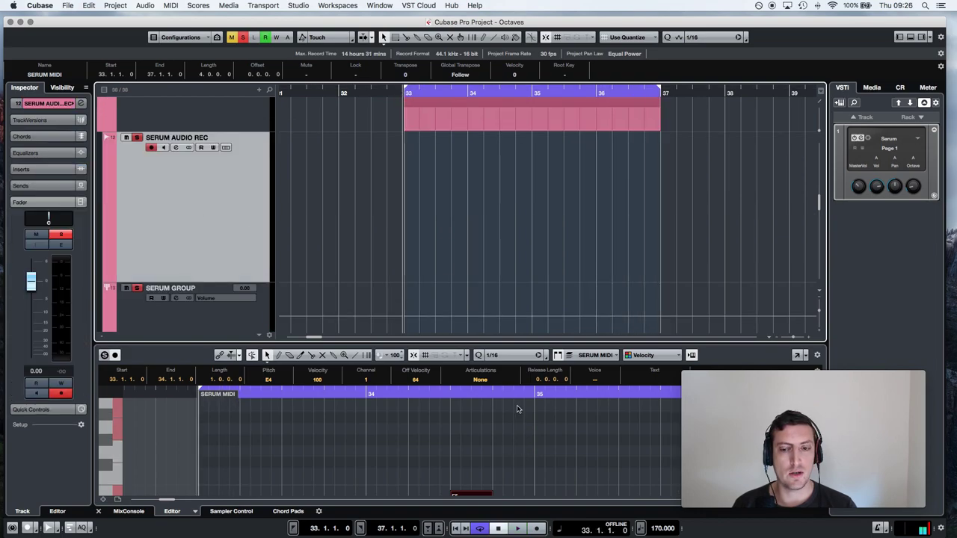
click(535, 529)
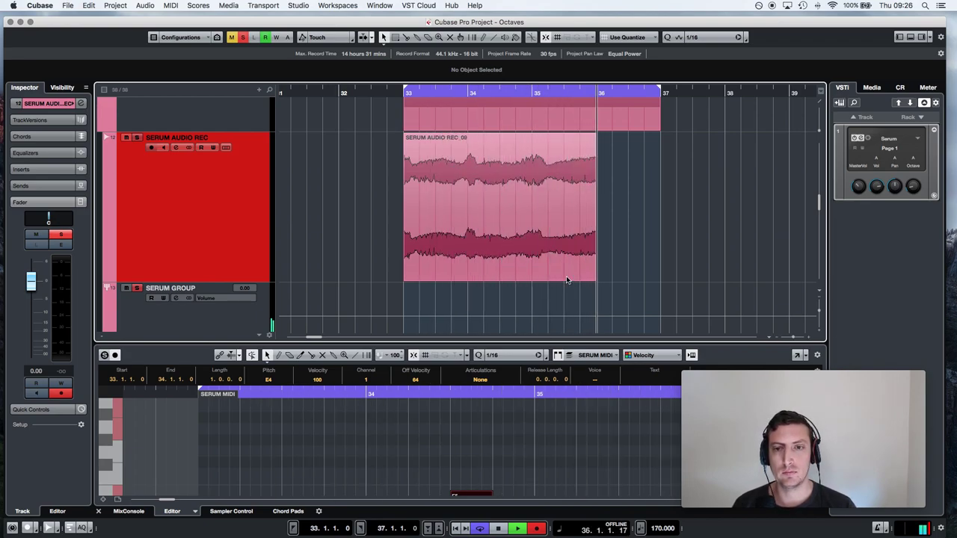
key(space)
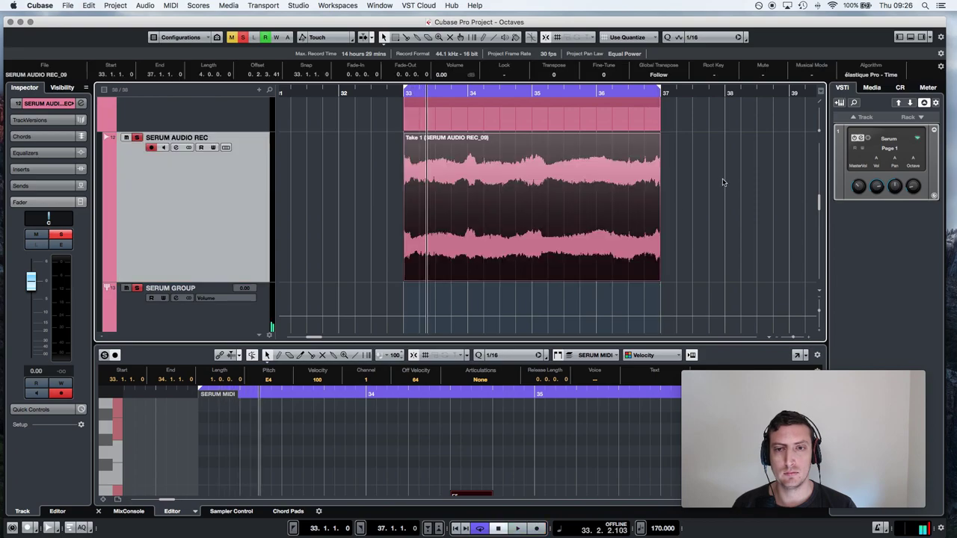
Cut the new take off the SERUM AUDIO REC track.
key(super+z)
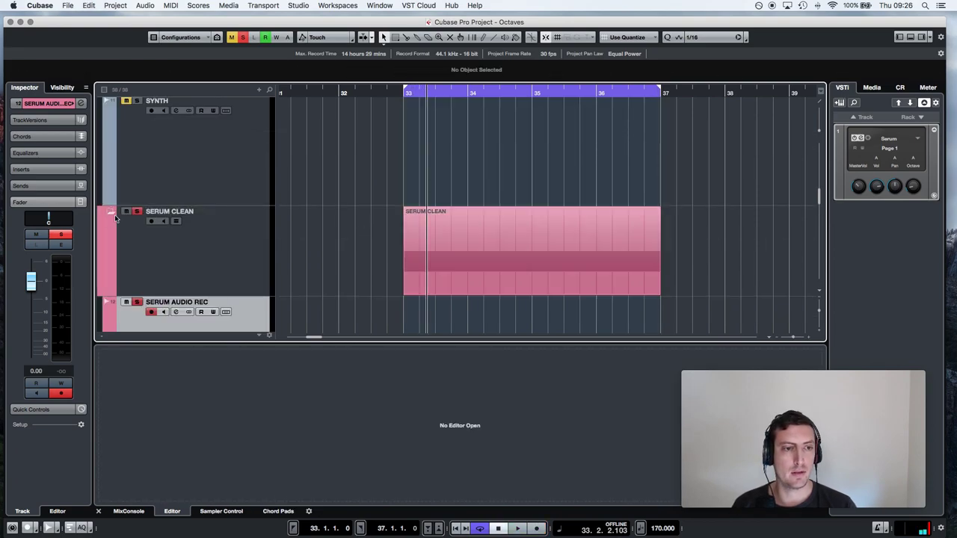
scroll(380, 241, up, 1)
scroll(429, 249, up, 1)
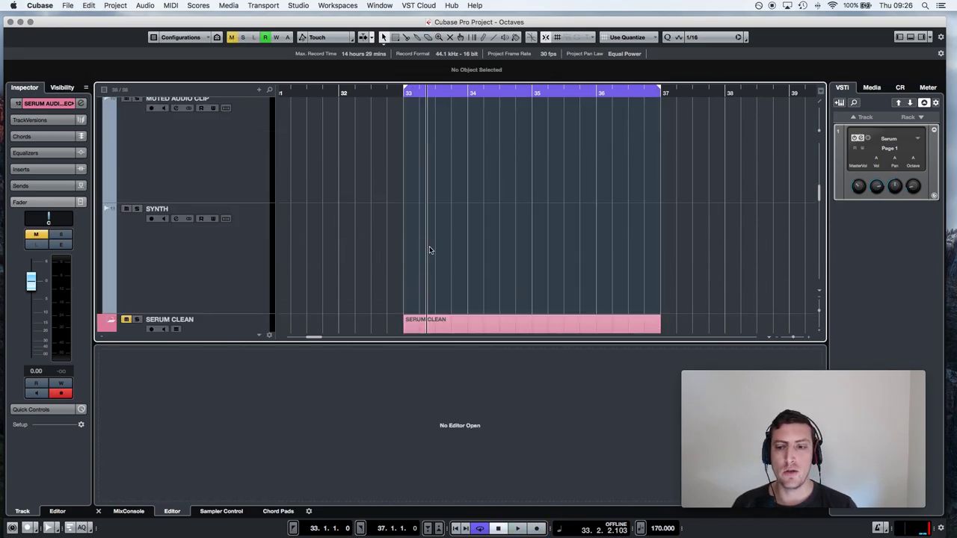
scroll(432, 248, up, 2)
scroll(435, 249, up, 1)
scroll(435, 249, down, 1)
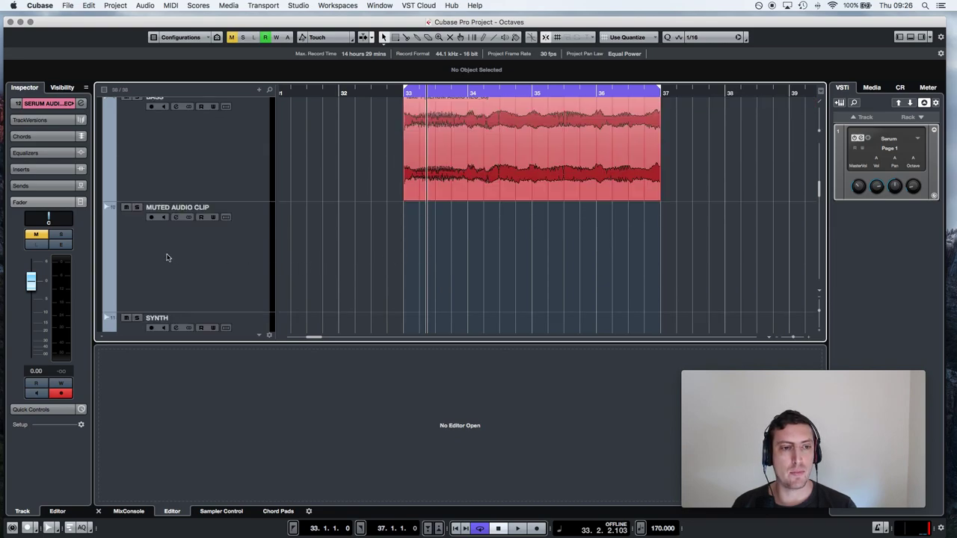
Paste the octave-up take onto the MUTED AUDIO CLIP track starting at bar 33.
click(129, 213)
key(super+shift+z)
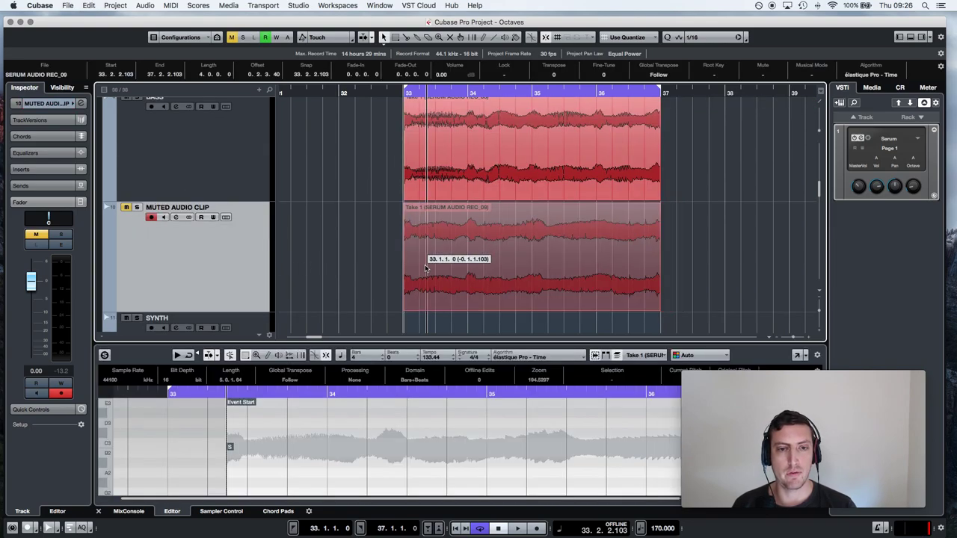
drag(449, 254, 425, 254)
Zoom in around bar 33 and trim the take's edge back to 34.4.
drag(402, 93, 402, 150)
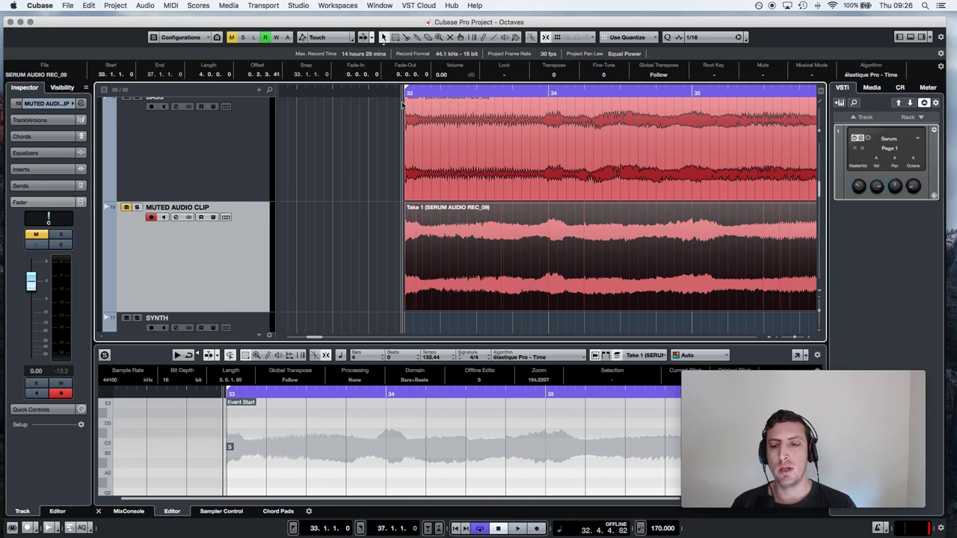
scroll(523, 214, right, 2)
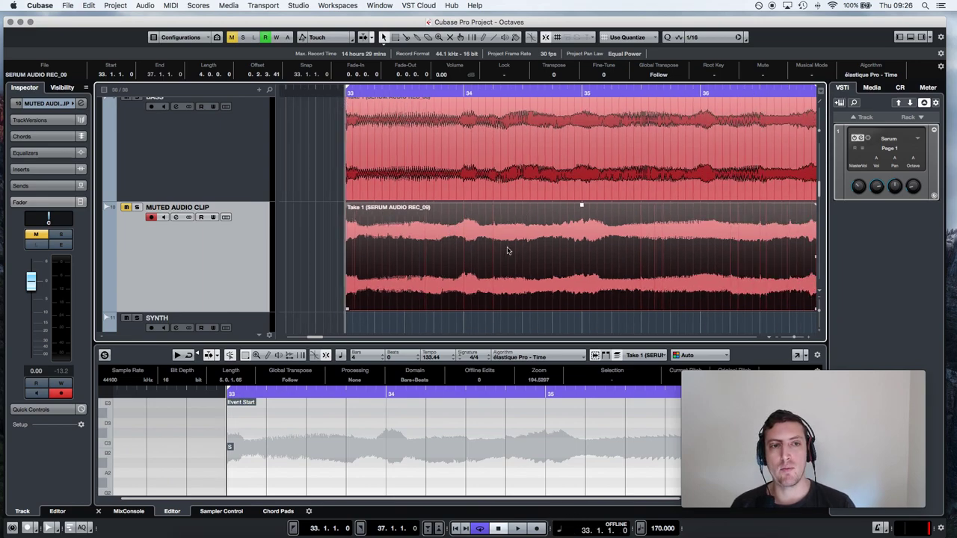
mouse_move(505, 149)
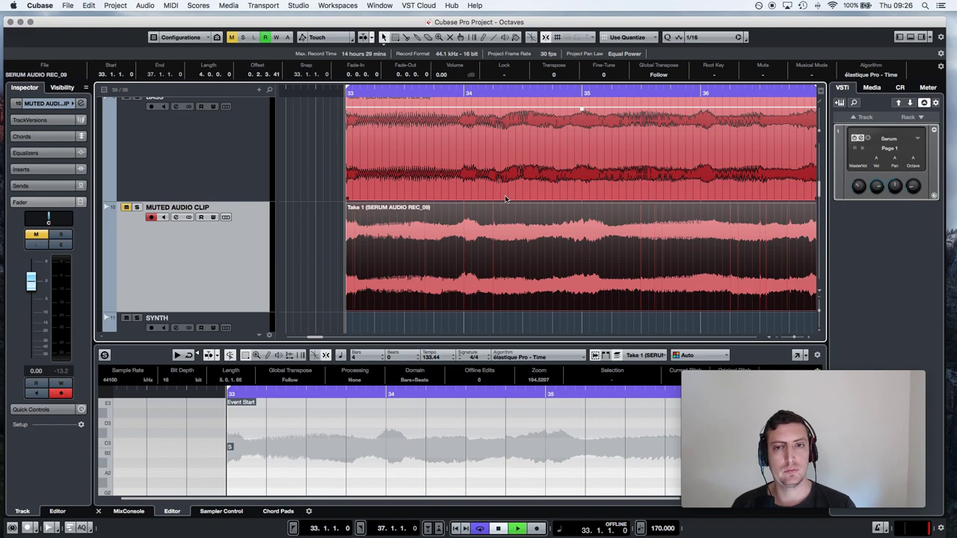
click(797, 338)
click(796, 338)
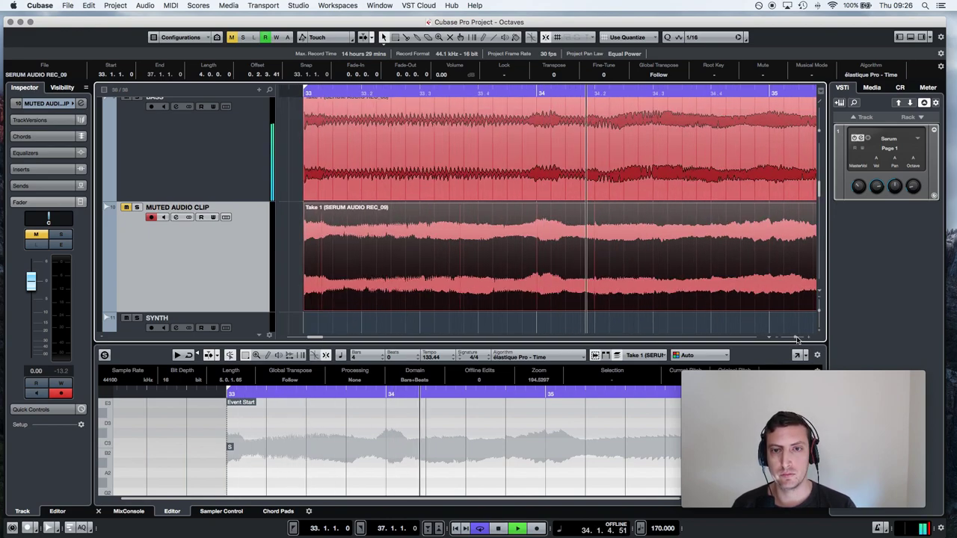
scroll(729, 294, right, 4)
drag(650, 252, 588, 253)
End the loop at bar 35, move the short slice to 34.4.4, and play the chop.
click(587, 102)
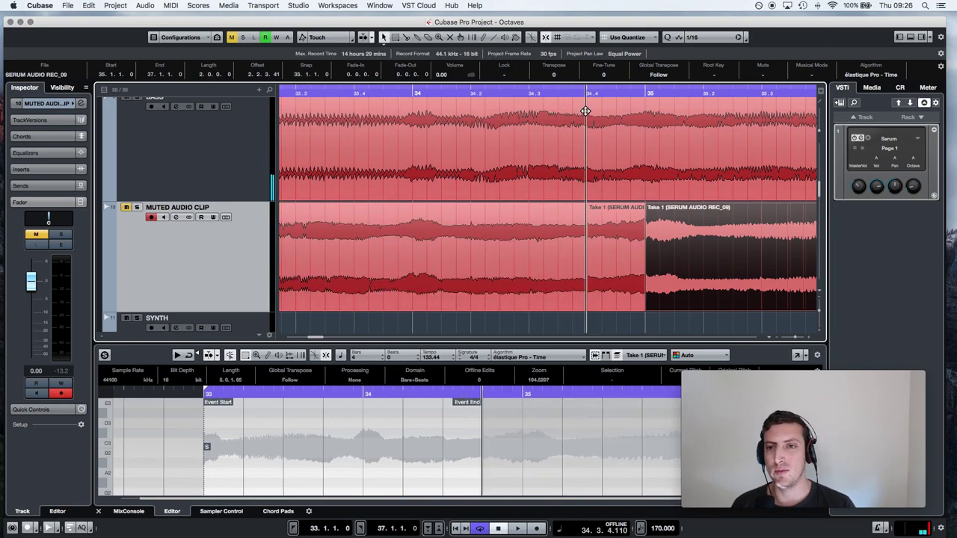
alt+click(652, 93)
click(611, 261)
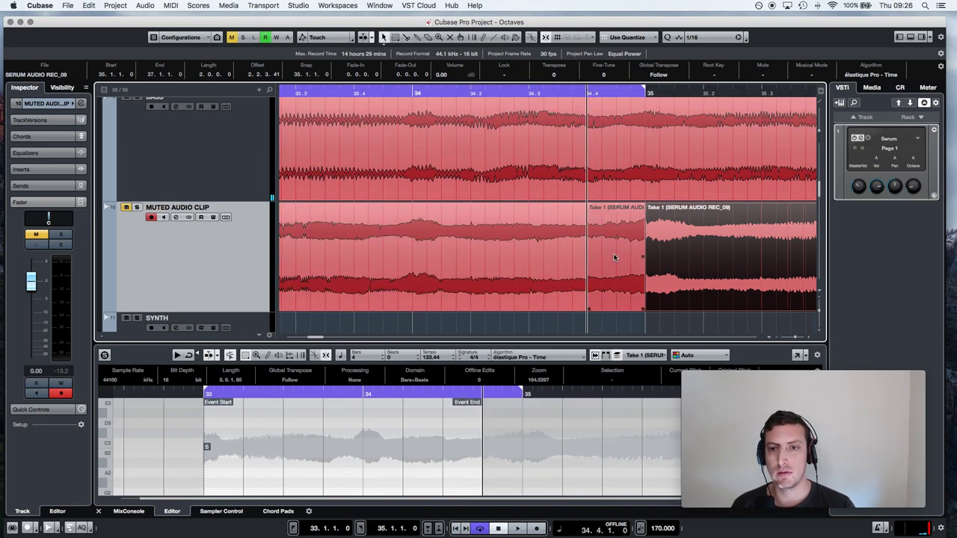
mouse_move(611, 260)
mouse_down()
mouse_move(639, 238)
mouse_move(639, 150)
mouse_up()
key(space)
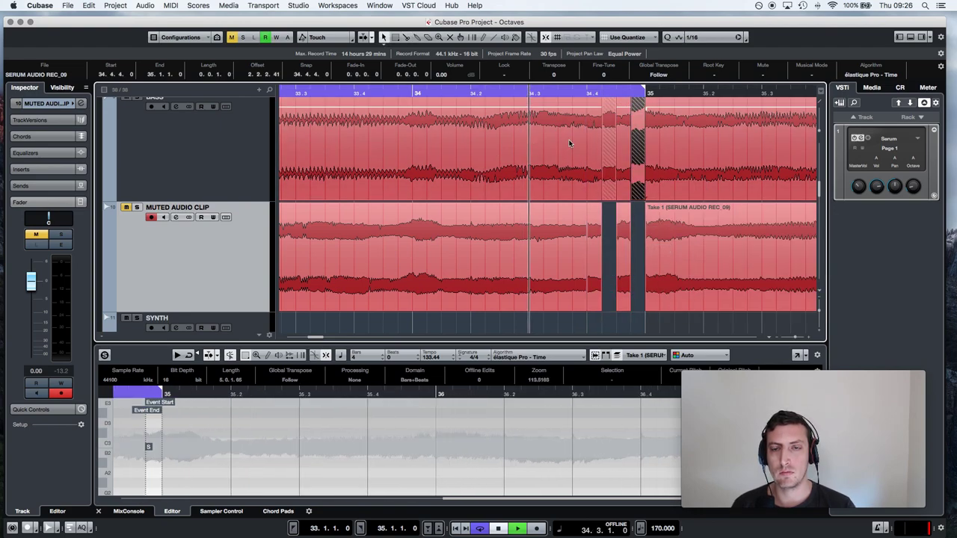
scroll(695, 246, right, 4)
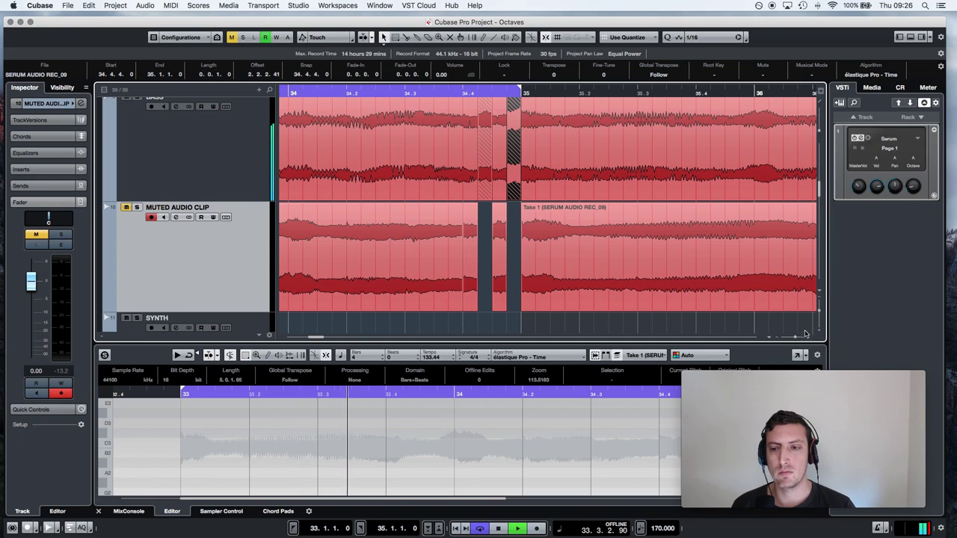
scroll(643, 93, down, 4)
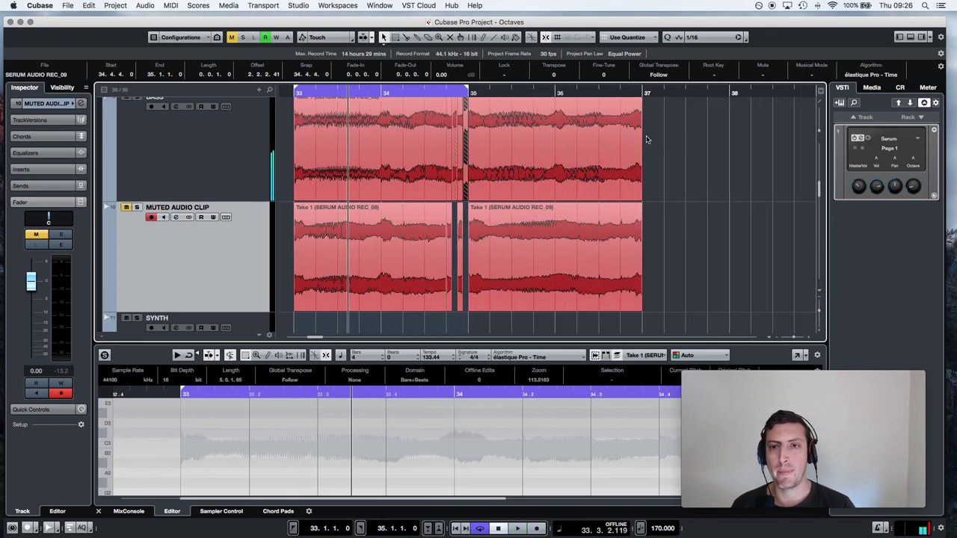
Cut a short range near bar 36 and move the 35.4.2 and following slices into the original bass track.
mouse_move(617, 94)
mouse_down()
mouse_move(631, 228)
mouse_move(656, 228)
mouse_move(699, 149)
mouse_up()
key(Delete)
key(Delete)
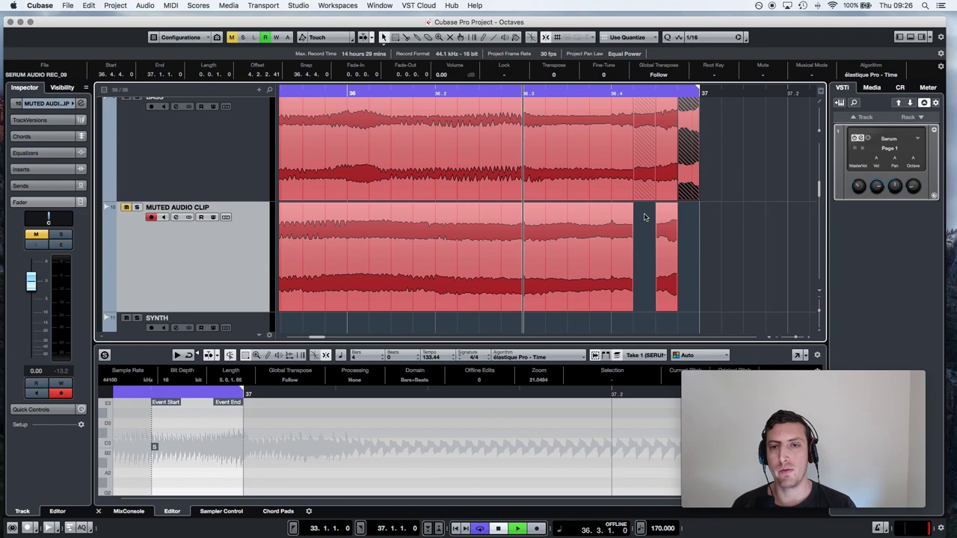
key(super+s)
drag(794, 339, 777, 339)
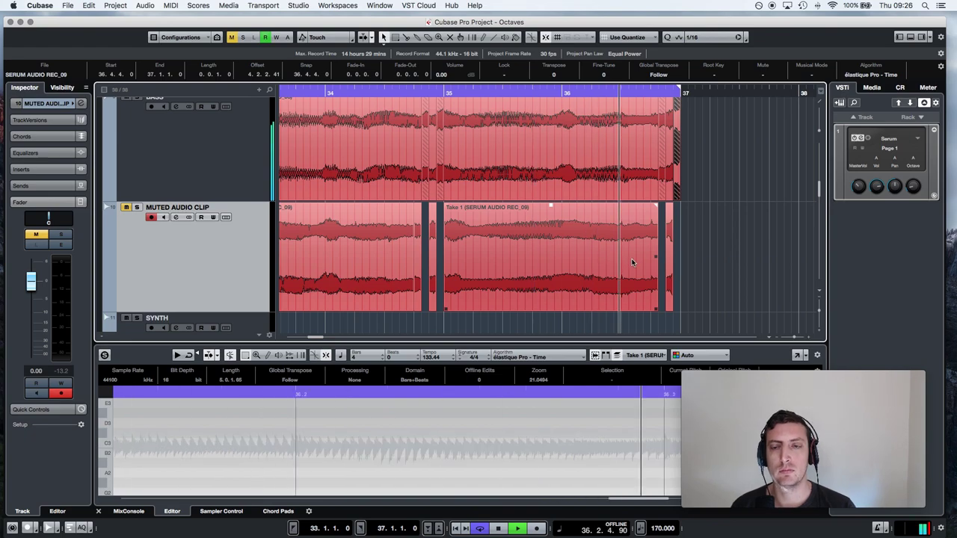
drag(527, 90, 610, 242)
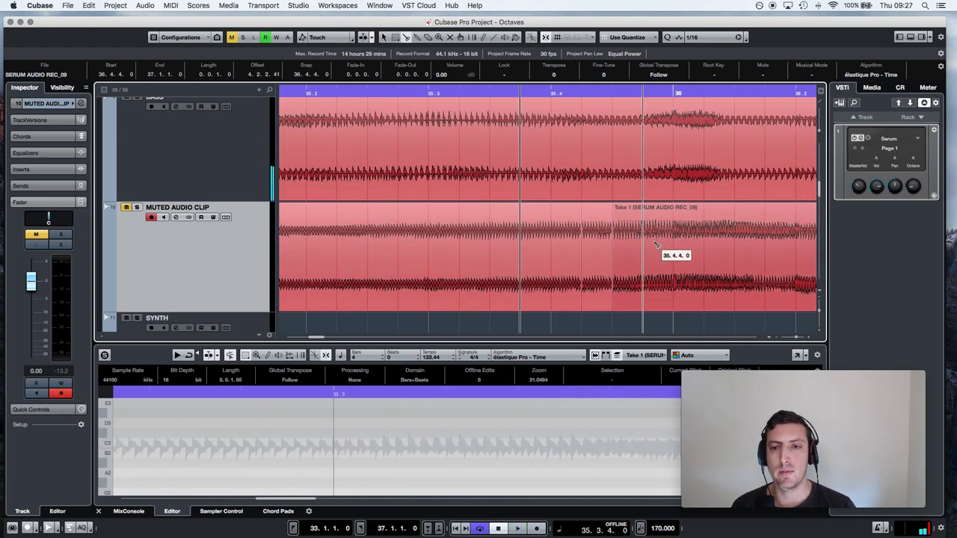
mouse_move(609, 242)
mouse_down()
mouse_move(596, 245)
mouse_move(611, 173)
mouse_up()
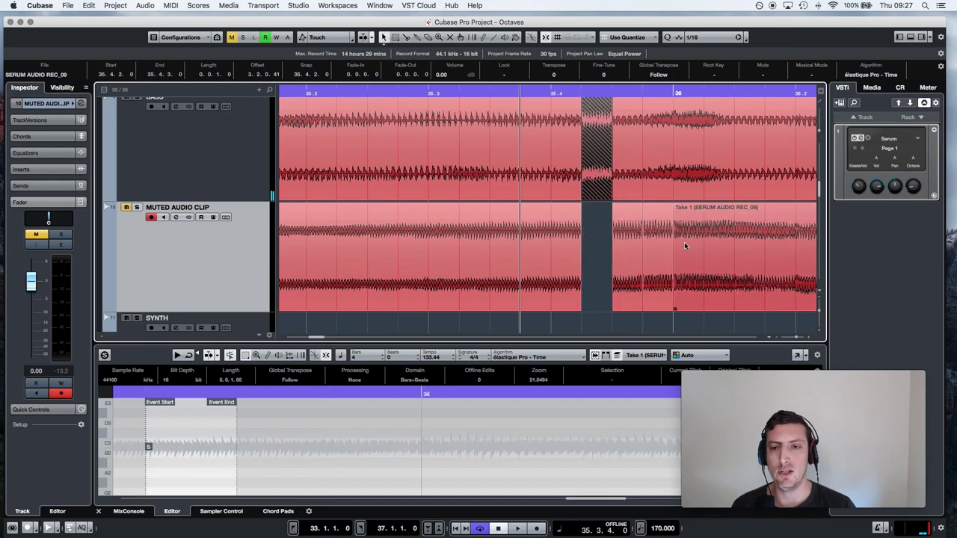
mouse_move(643, 246)
mouse_down()
mouse_move(671, 246)
mouse_move(672, 174)
mouse_up()
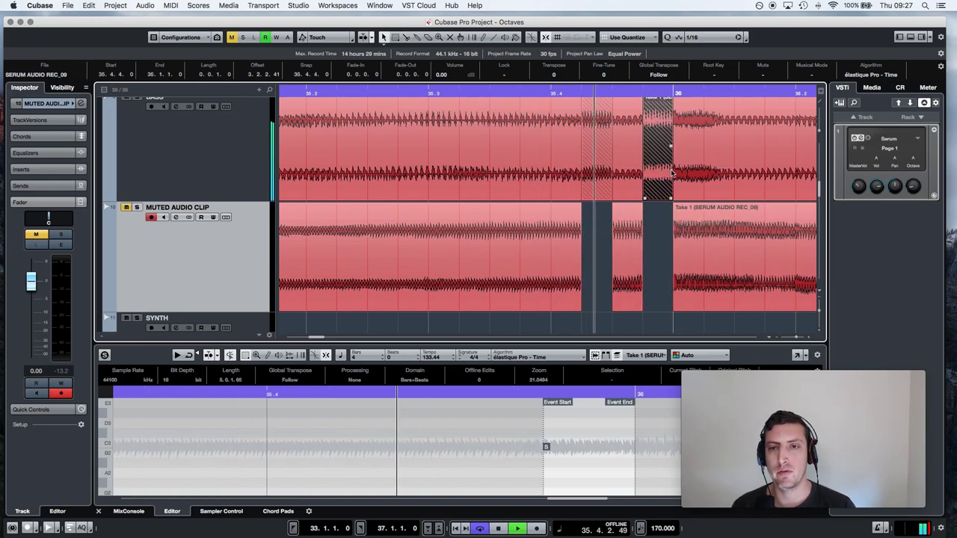
Set the snap grid to 1/32 and move three short octave-up slices into the original bass track.
click(705, 37)
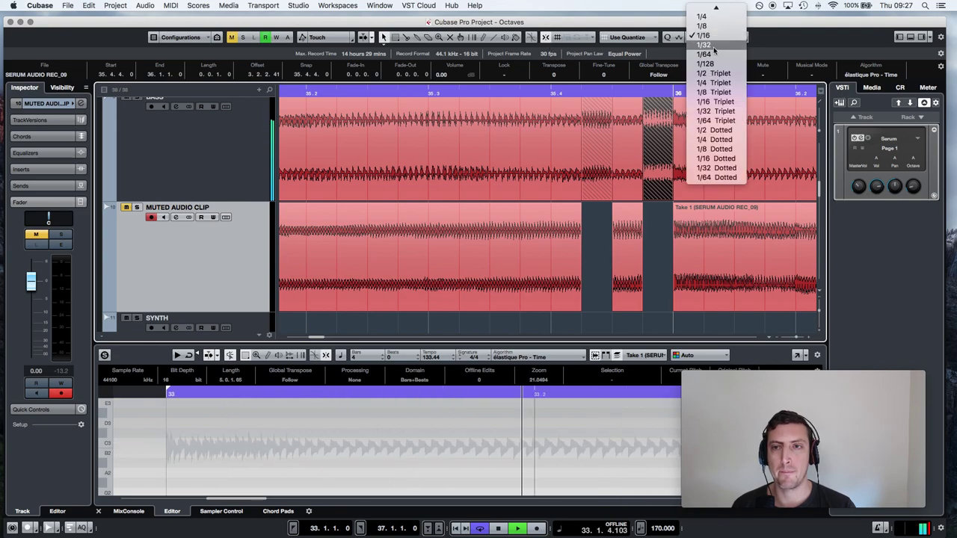
click(718, 81)
mouse_move(618, 236)
mouse_down()
mouse_move(637, 238)
mouse_move(640, 166)
mouse_up()
click(662, 211)
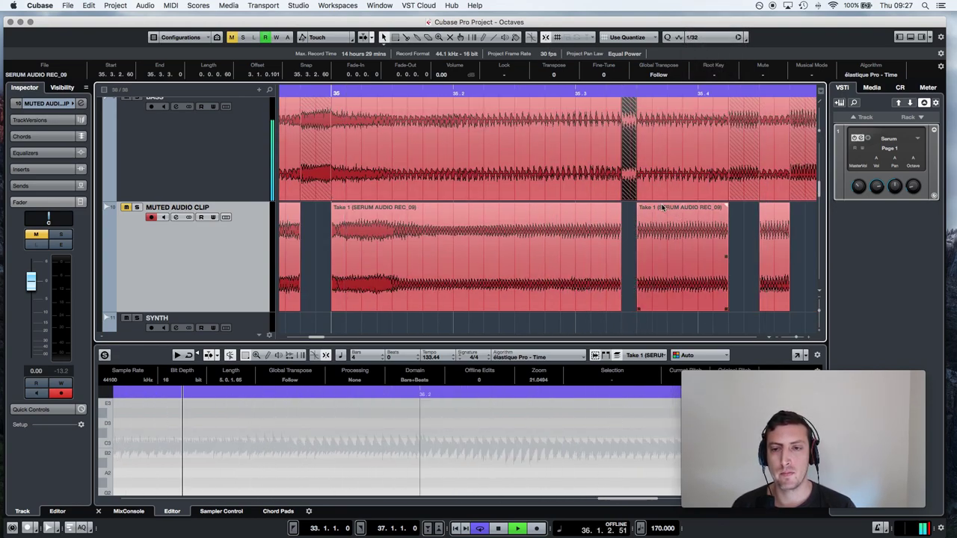
mouse_move(667, 233)
mouse_down()
mouse_move(682, 233)
mouse_move(675, 157)
mouse_up()
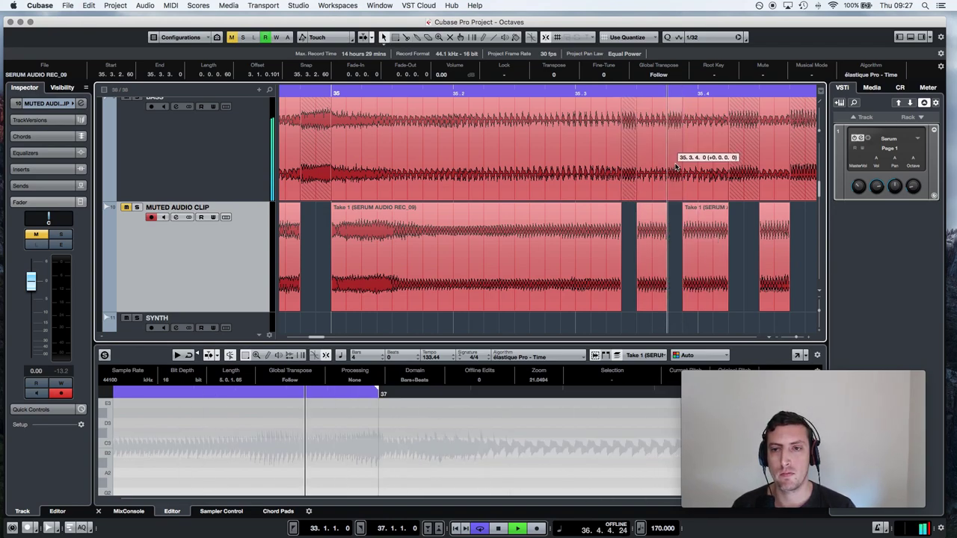
click(404, 249)
click(378, 252)
drag(393, 252, 393, 157)
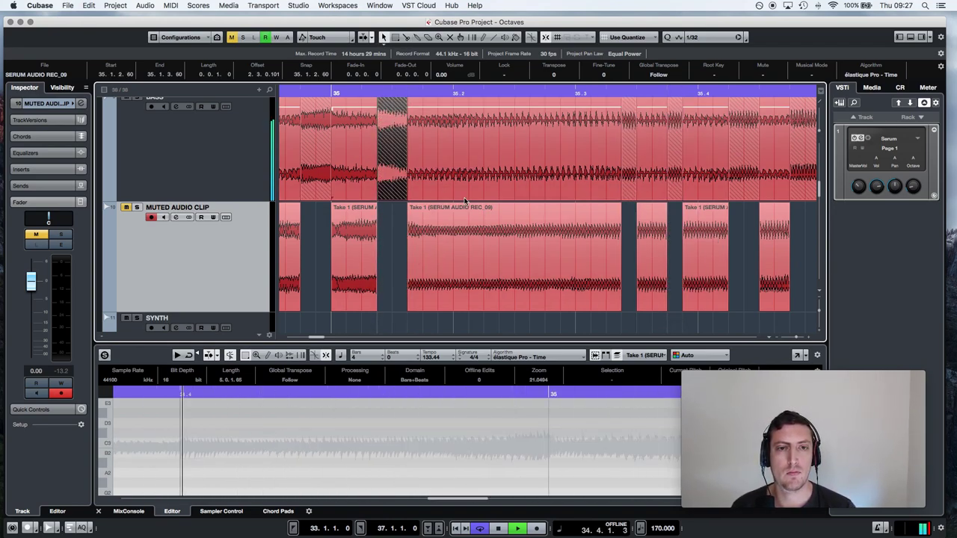
Zoom out over bars 34–37 and save the project as 'Octaves Good one bruh'.
key(g)
key(g)
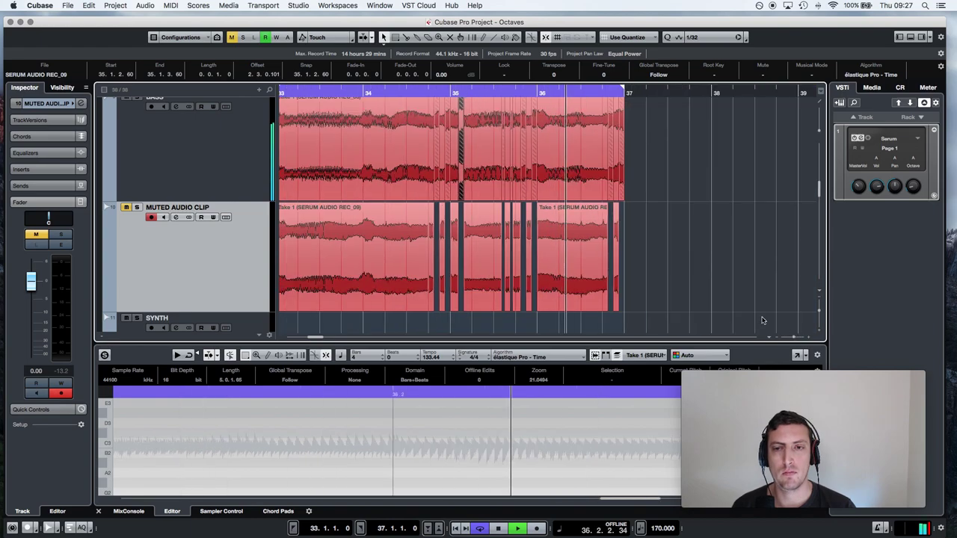
scroll(481, 198, down, 2)
scroll(485, 197, up, 2)
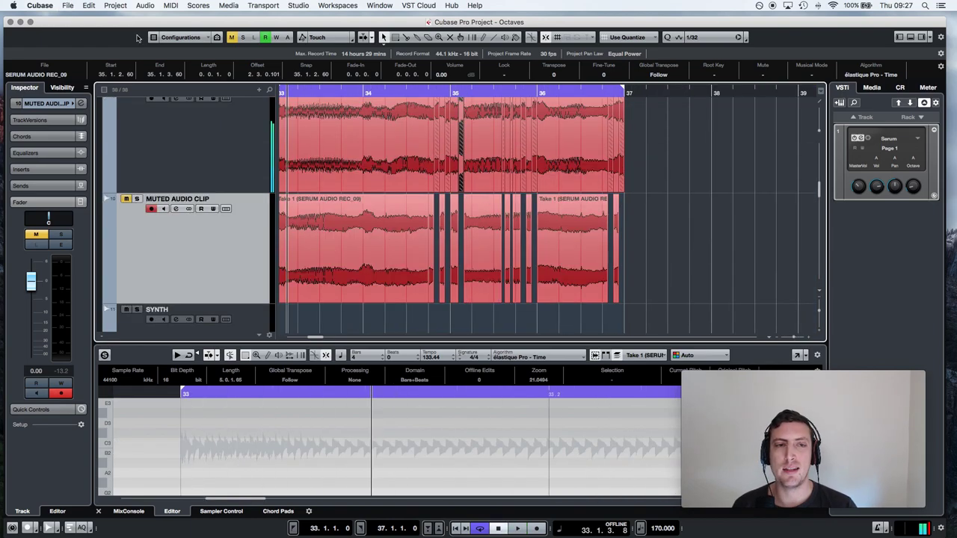
click(73, 5)
key(super+shift+s)
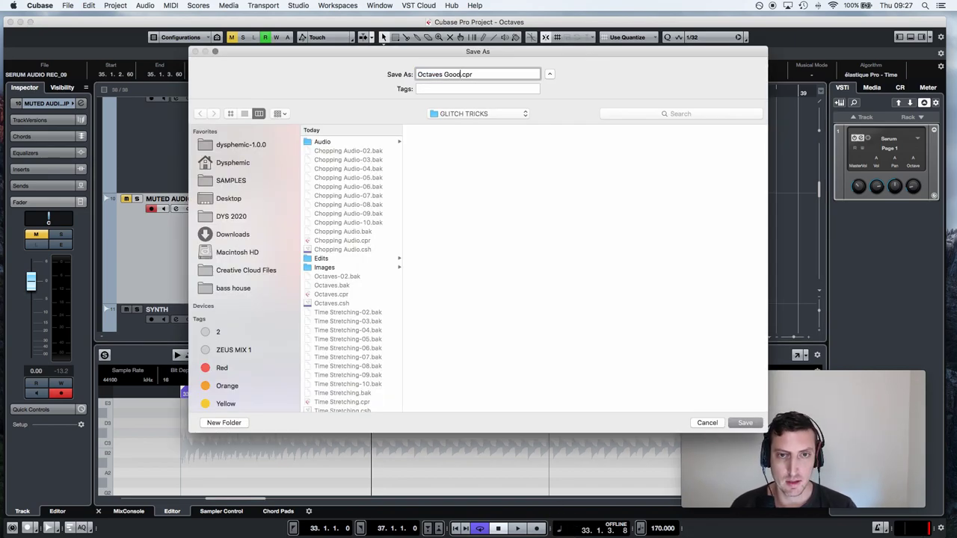
key(Return)
scroll(555, 207, down, 1)
scroll(555, 207, down, 1)
scroll(555, 207, down, 1)
scroll(555, 207, up, 1)
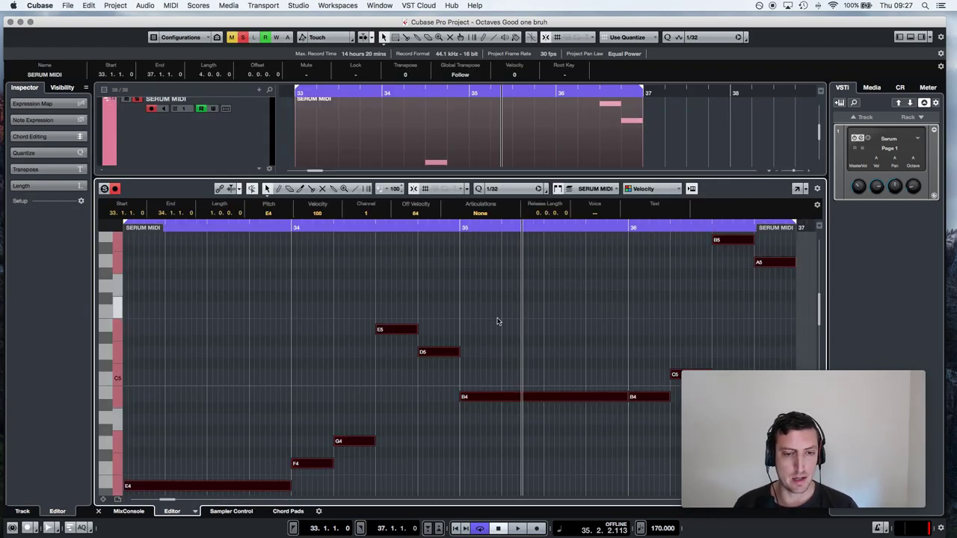
Transpose all SERUM MIDI notes up two octaves to span E6–B7, enlarging the arrangement area.
key(shift+Up)
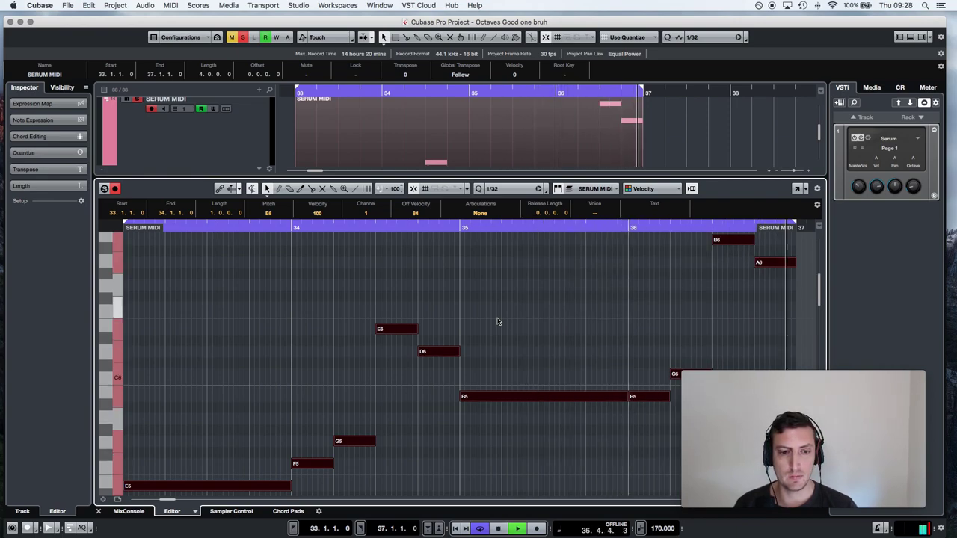
key(shift+Up)
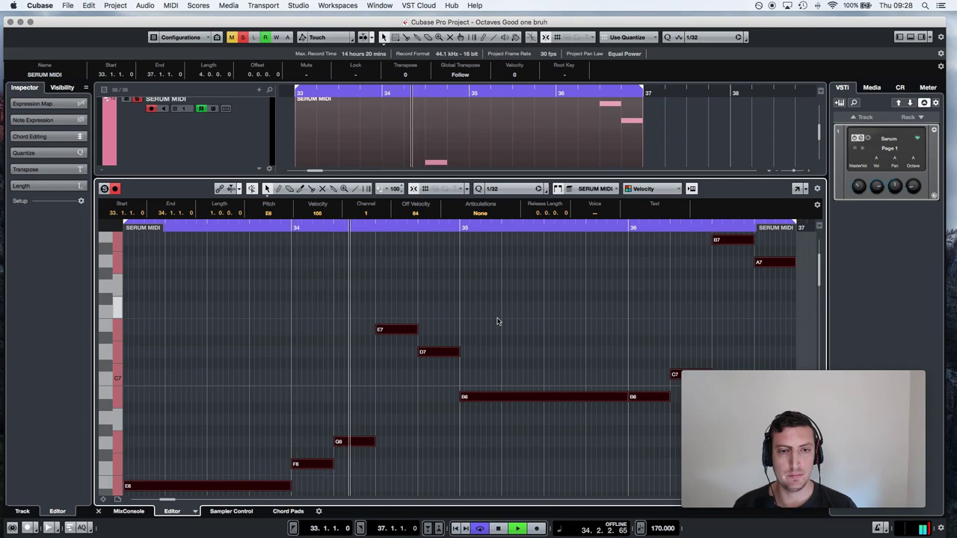
drag(445, 177, 444, 418)
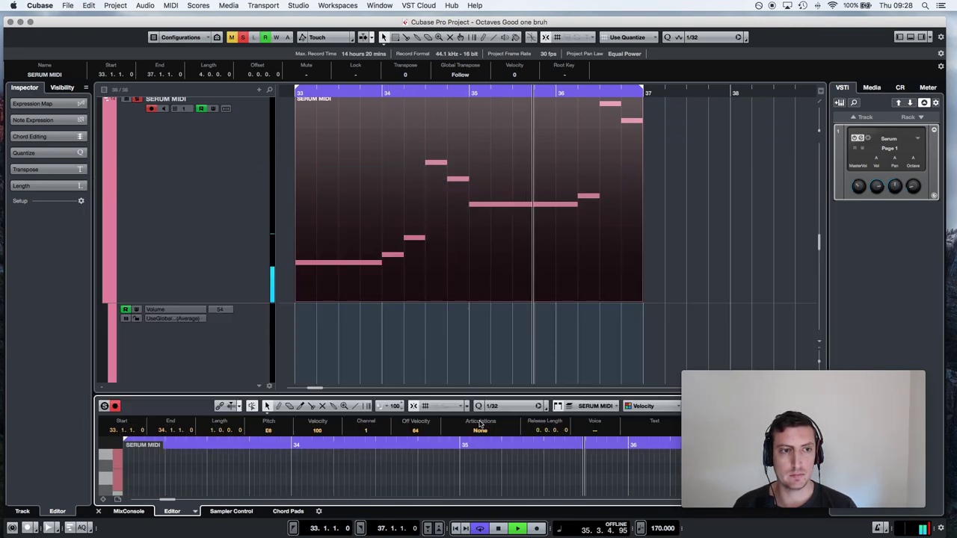
Arm the SERUM AUDIO REC track and place the Serum window beside the arrangement.
scroll(225, 194, up, 5)
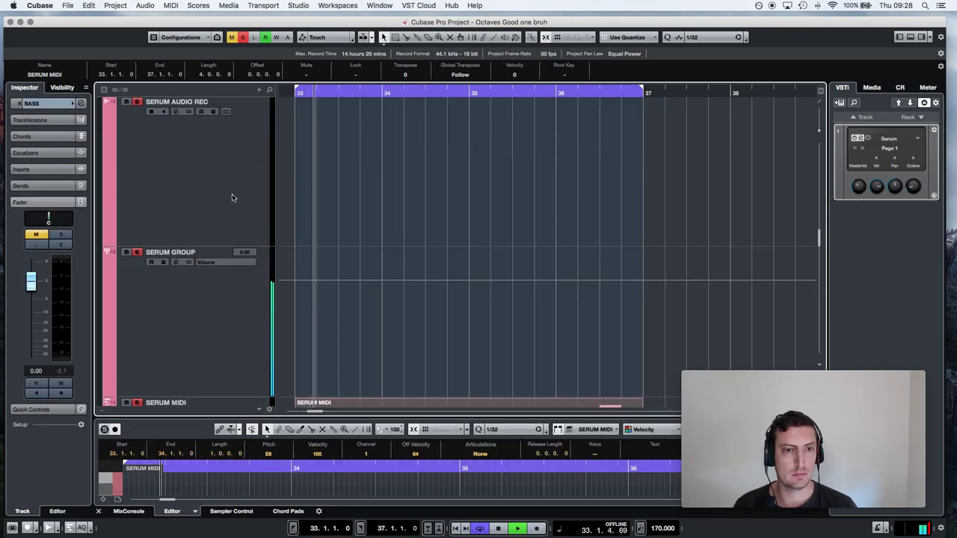
scroll(226, 197, up, 3)
scroll(230, 197, down, 1)
click(207, 256)
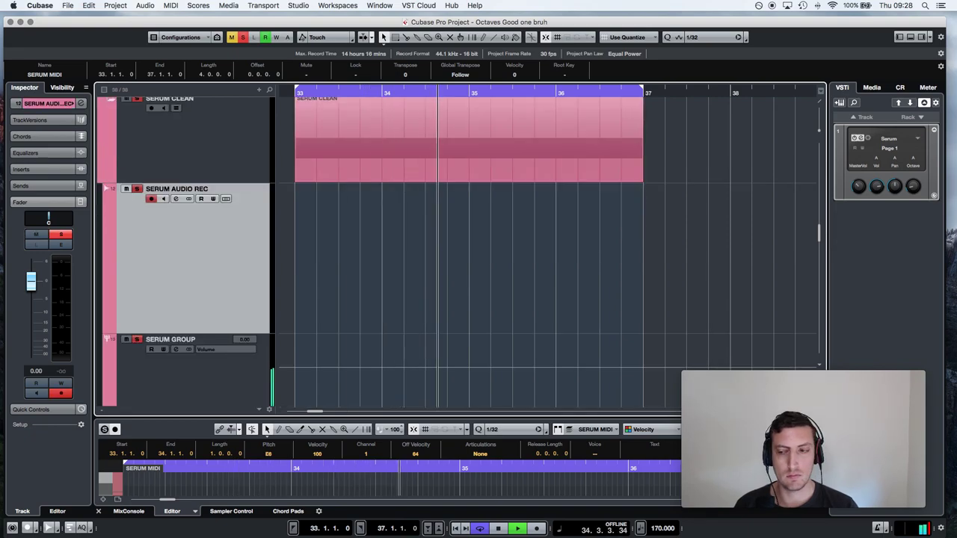
click(857, 138)
mouse_move(528, 162)
mouse_down()
mouse_move(31, 53)
mouse_move(110, 60)
mouse_move(113, 69)
mouse_move(105, 63)
mouse_up()
Record the Serum line across bars 33–37 with Osc A octave raised from -3 to -2.
click(539, 529)
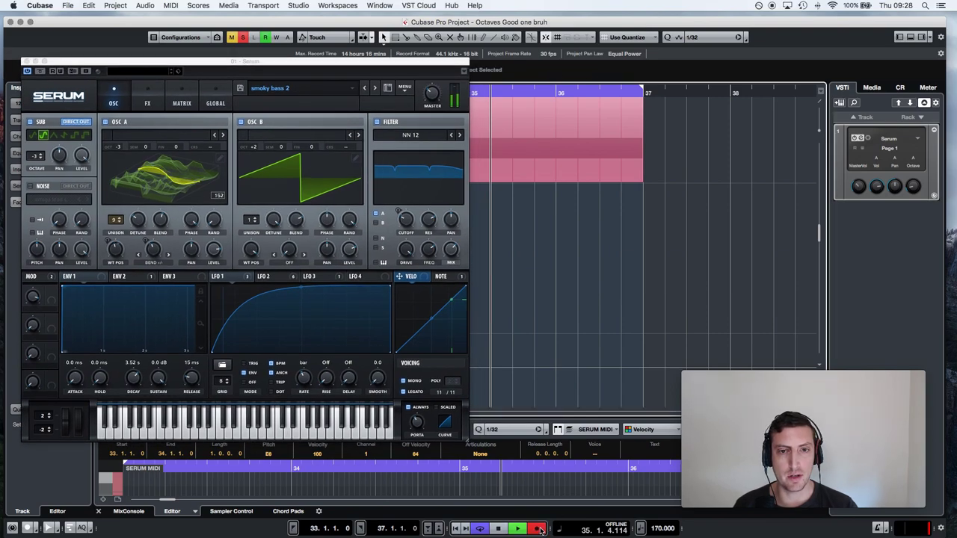
click(123, 138)
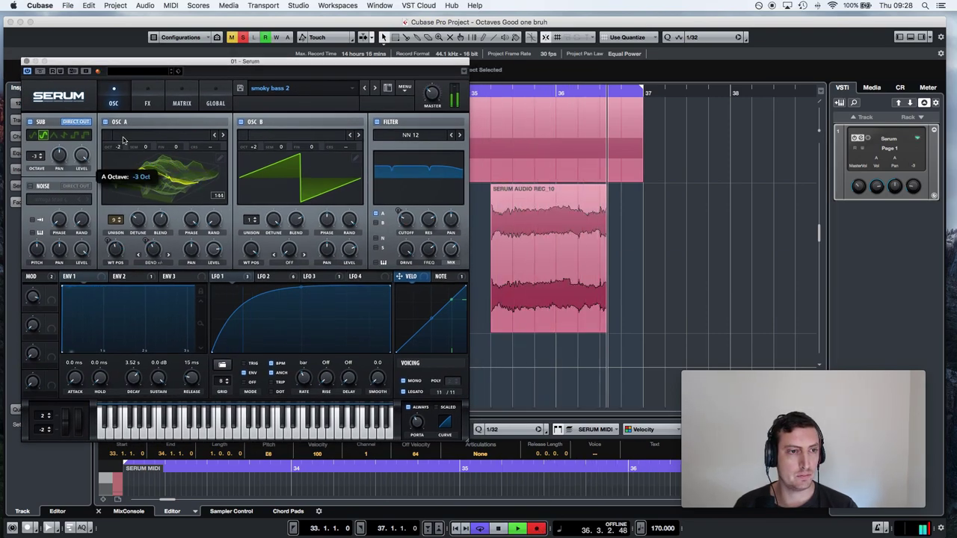
drag(123, 139, 122, 148)
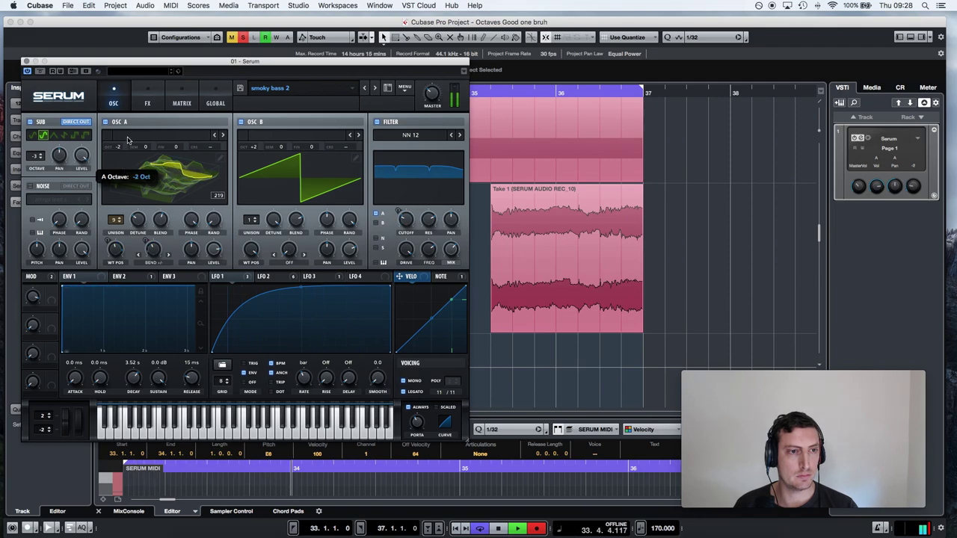
mouse_move(127, 136)
mouse_down()
mouse_move(125, 149)
mouse_move(125, 138)
mouse_up()
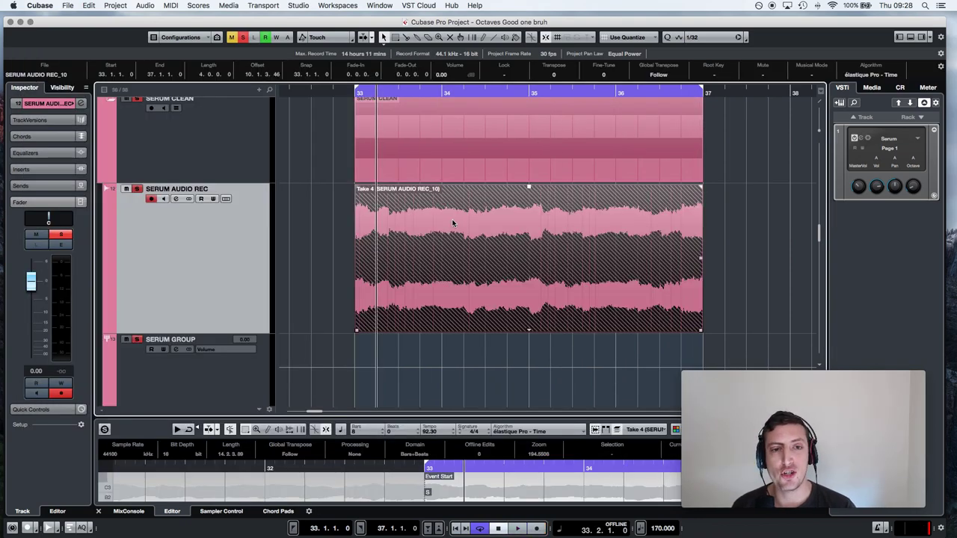
Apply soothe to the new take as offline processing and move the clip to bar 33.
click(139, 5)
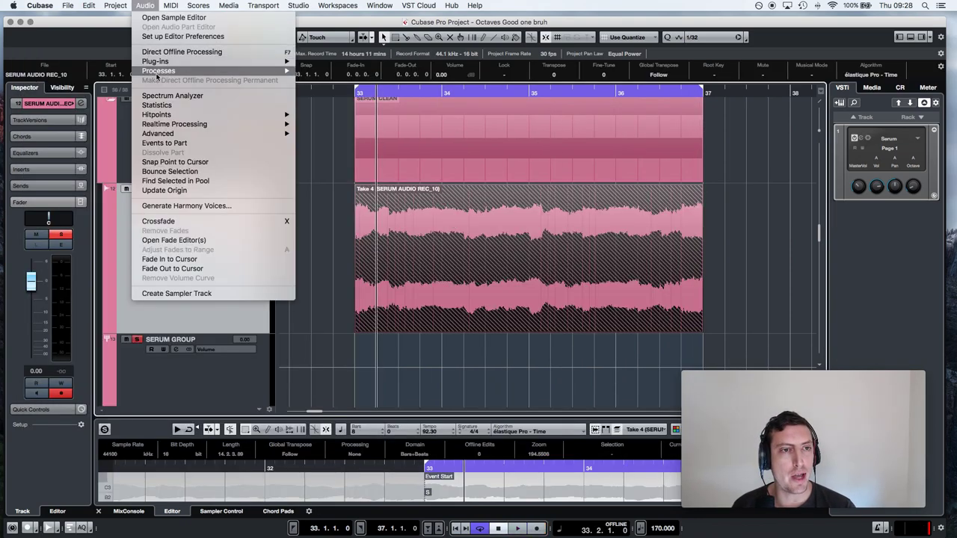
mouse_move(156, 61)
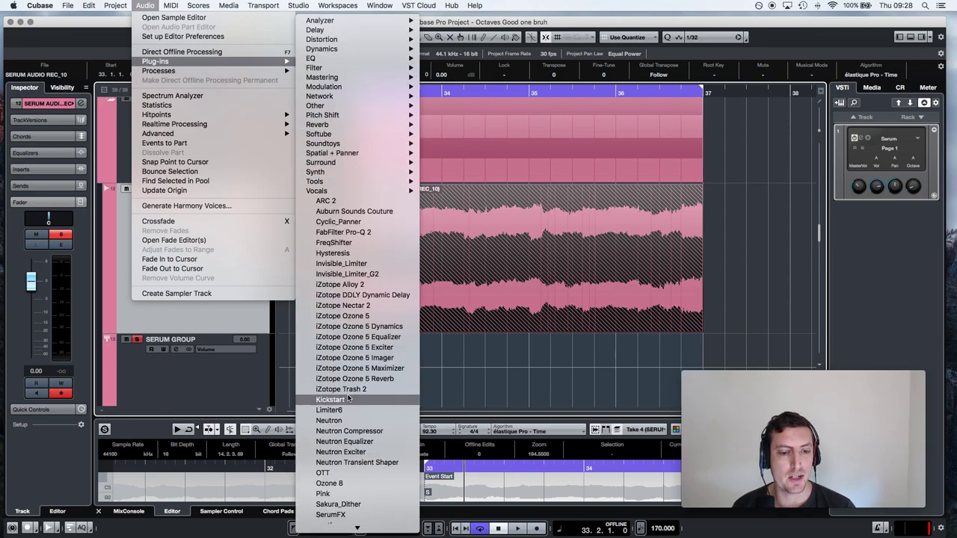
click(351, 459)
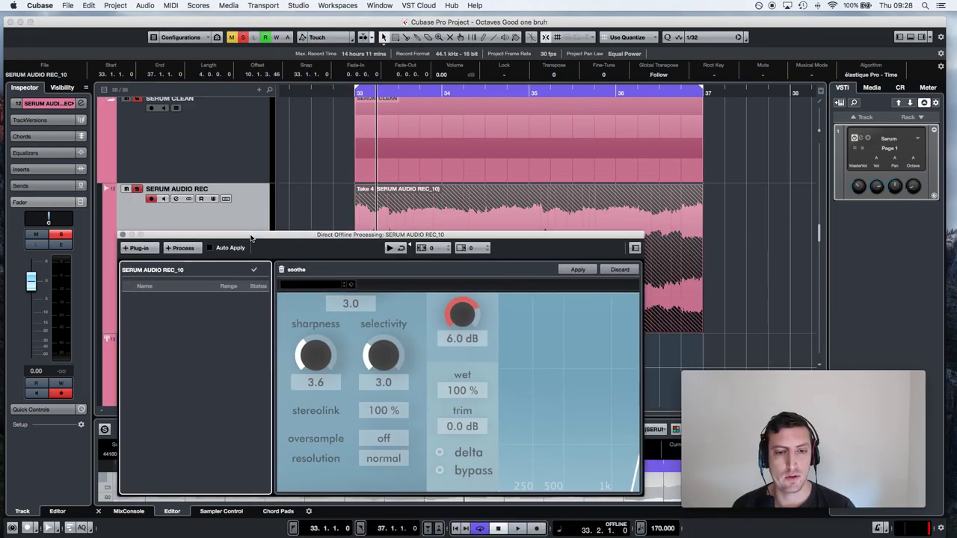
click(578, 270)
drag(551, 262, 367, 261)
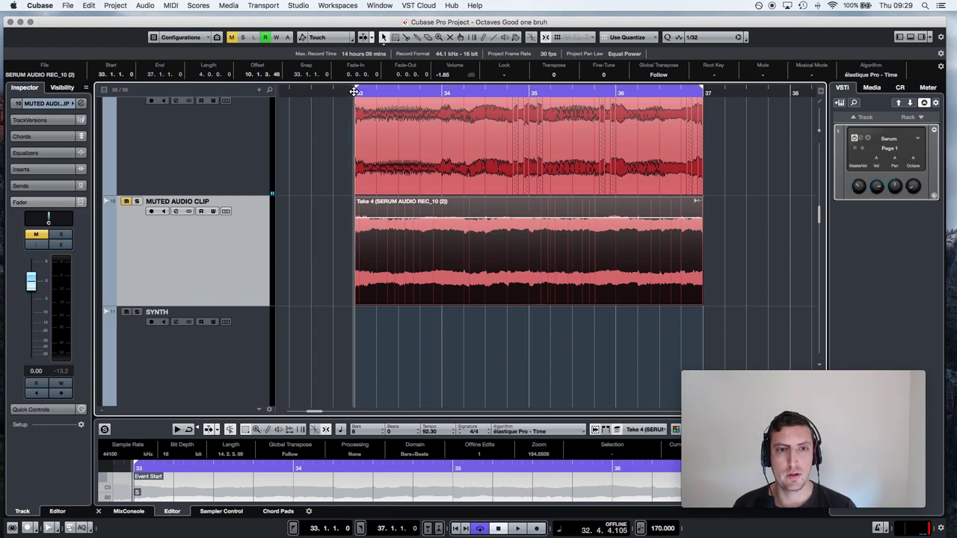
Cut a short slice just before bar 34 from the soothed clip into BASS, lowering its volume.
drag(355, 93, 354, 102)
mouse_move(558, 209)
key(space)
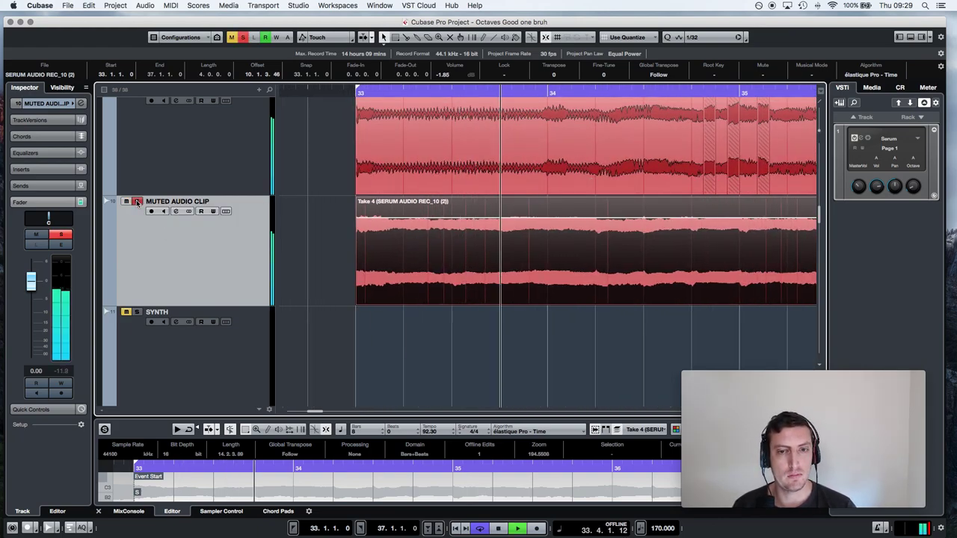
key(3)
click(547, 238)
click(500, 238)
key(1)
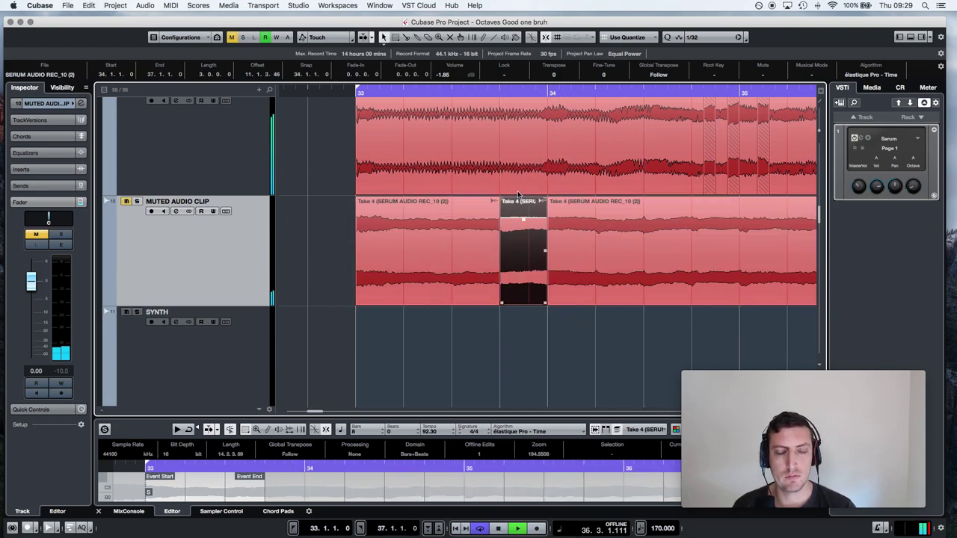
drag(524, 239, 526, 135)
scroll(526, 196, up, 2)
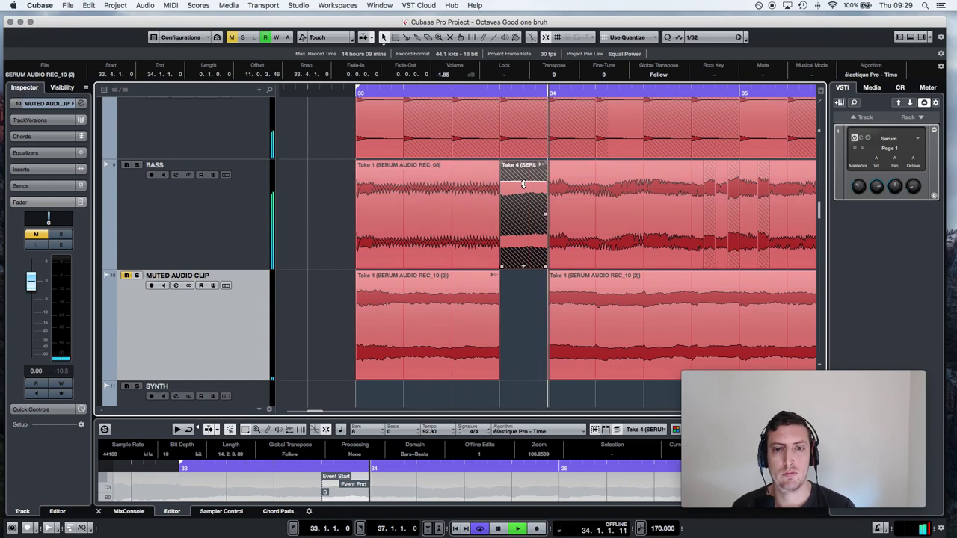
mouse_move(523, 184)
mouse_down()
mouse_move(513, 113)
mouse_move(514, 176)
mouse_move(548, 191)
mouse_move(607, 190)
mouse_move(611, 181)
mouse_move(618, 190)
mouse_up()
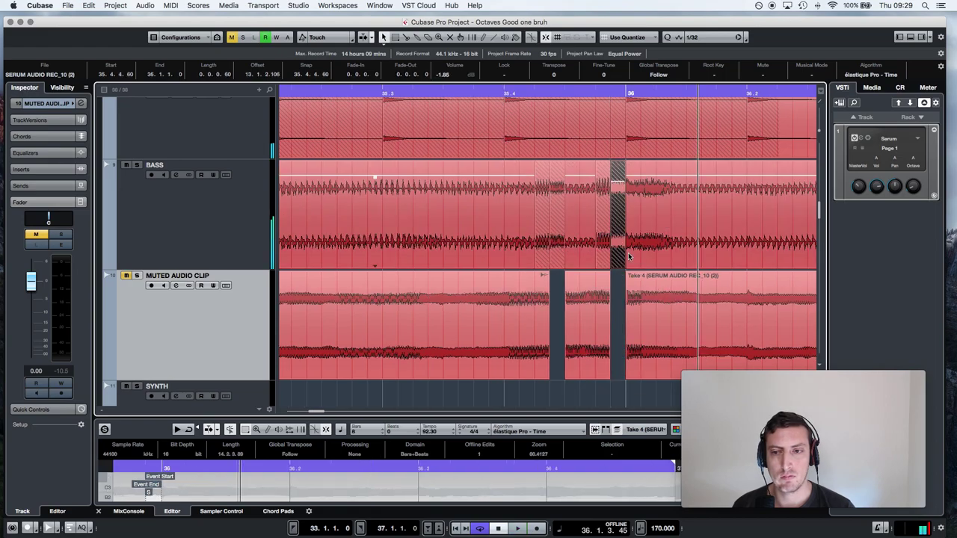
Cut more Take 4 slices near bar 36 into BASS, deleting one misplaced slice.
click(541, 318)
alt+click(546, 319)
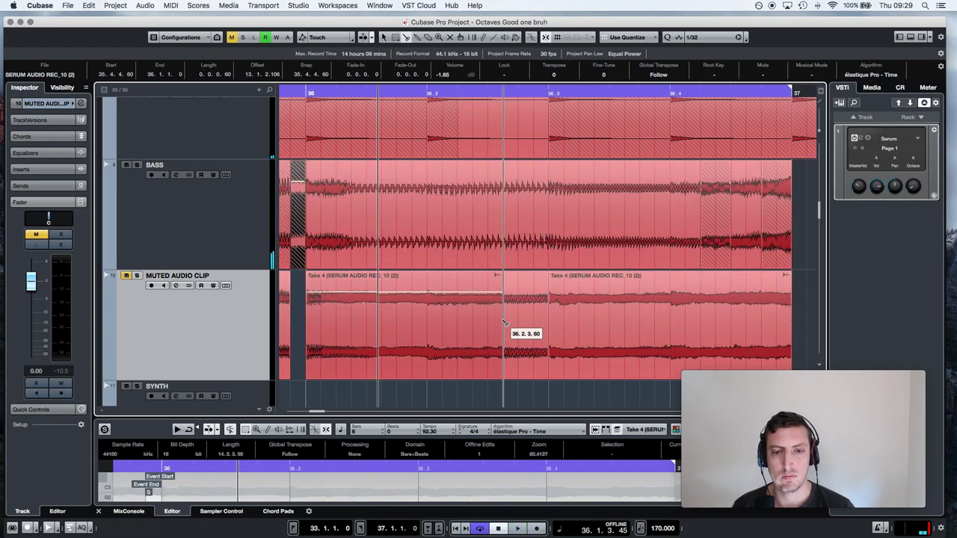
alt+click(503, 313)
drag(523, 314, 536, 274)
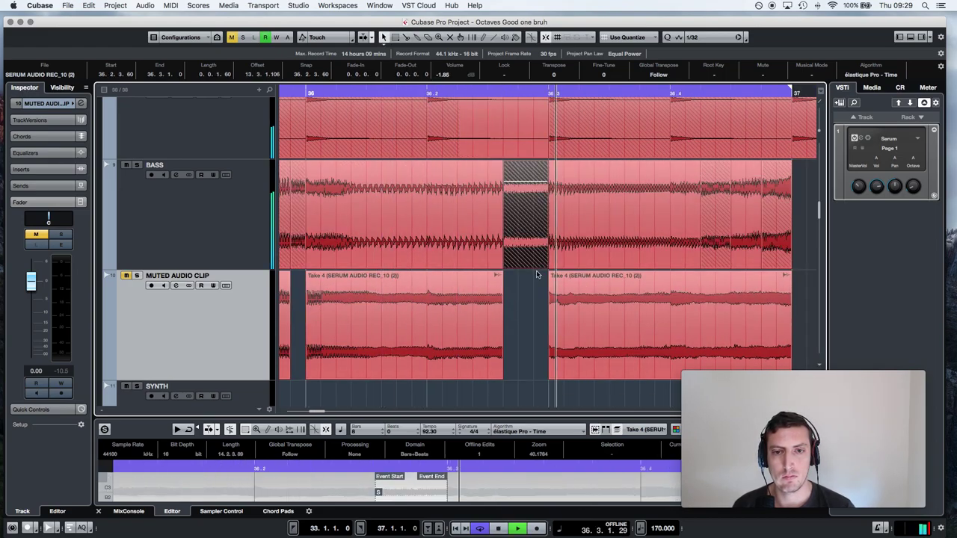
click(521, 249)
key(Delete)
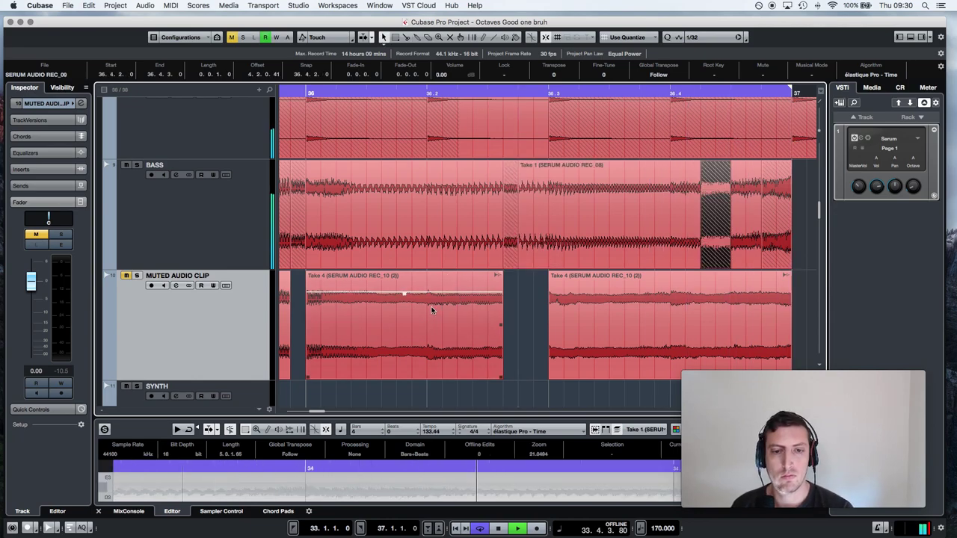
alt+click(429, 314)
alt+click(472, 329)
mouse_move(463, 345)
mouse_down()
mouse_move(464, 234)
mouse_move(391, 229)
mouse_up()
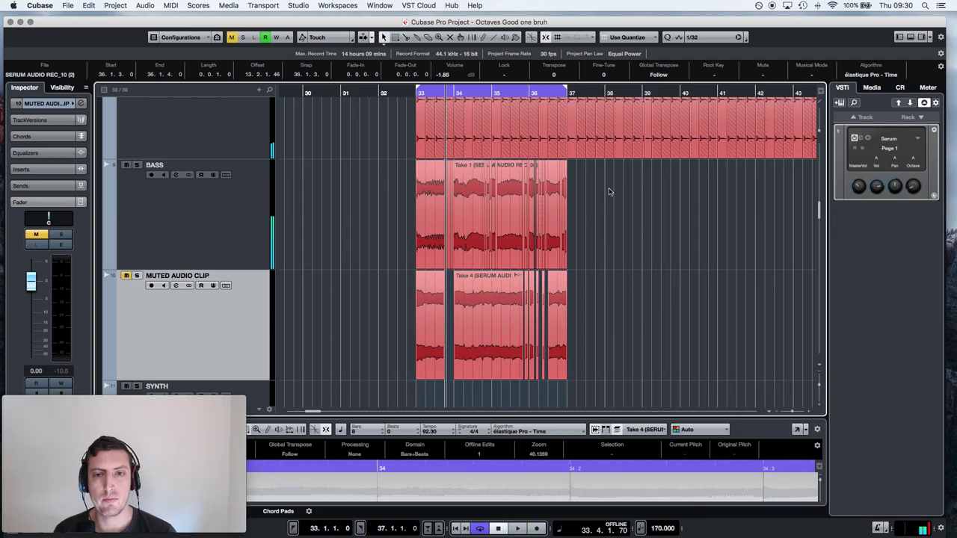
Duplicate the chopped bass section right after itself and extend the loop to bar 41.
drag(625, 184, 453, 198)
key(super+d)
scroll(599, 90, right, 3)
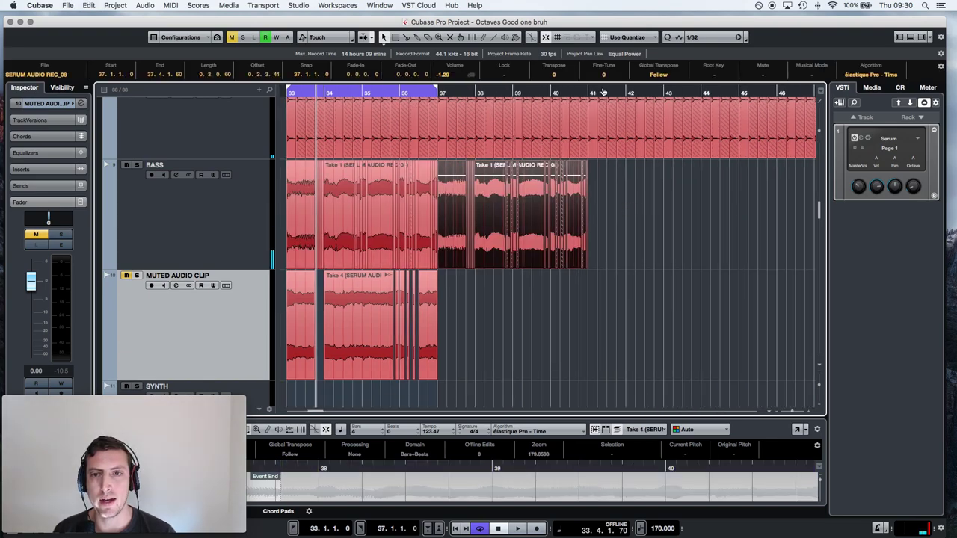
alt+click(587, 93)
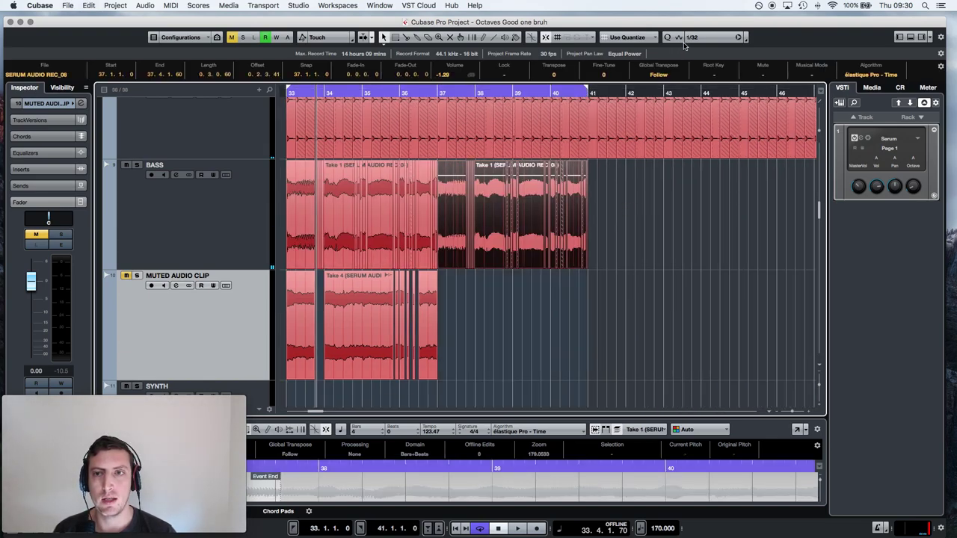
Change the quantize grid, zoom in near bar 36.4, and shift the muted clip under the duplicated bars.
click(710, 37)
click(434, 90)
key(h)
key(h)
key(h)
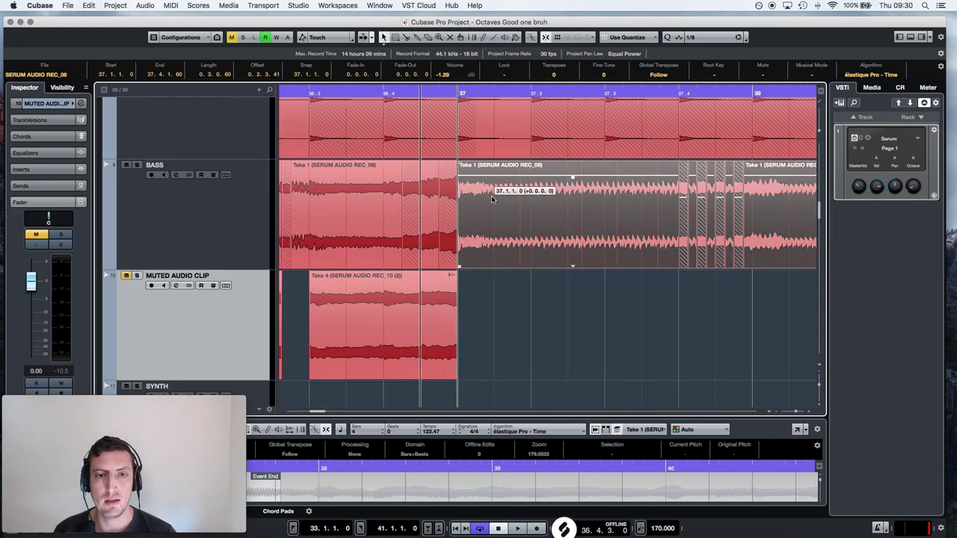
drag(448, 333, 537, 314)
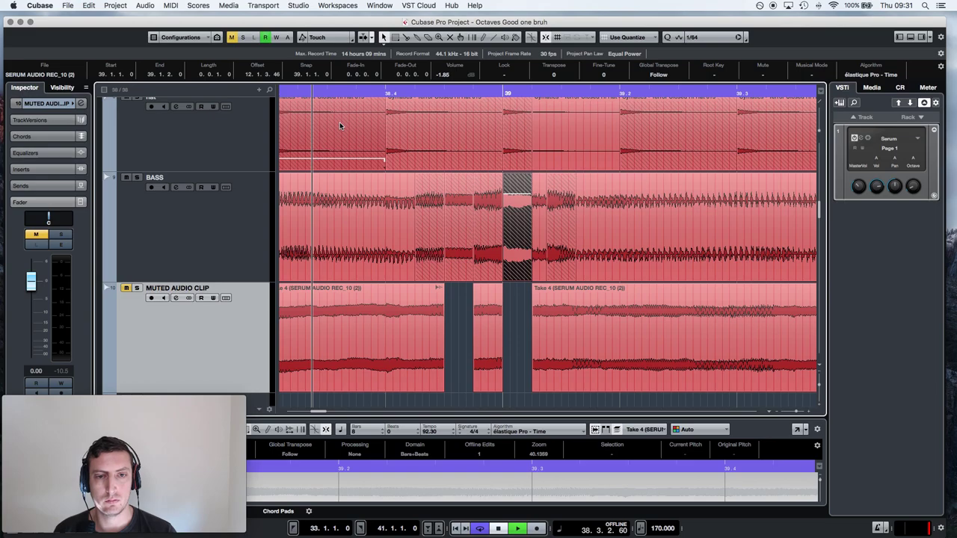
Move several short Take 4 slices from bars 39.3–40.3 into BASS, then zoom out to bars 33–43.
key(space)
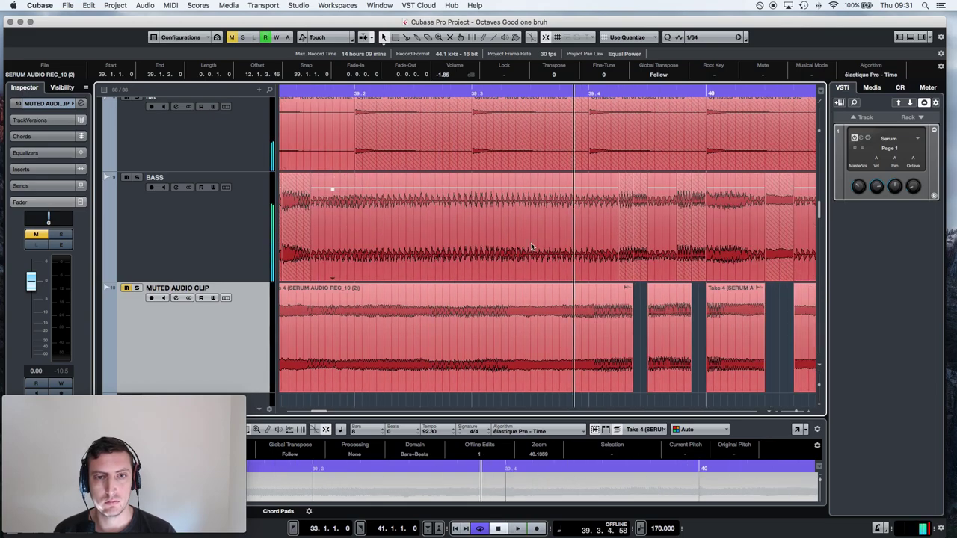
key(space)
click(473, 351)
drag(512, 344, 533, 340)
drag(518, 253, 519, 254)
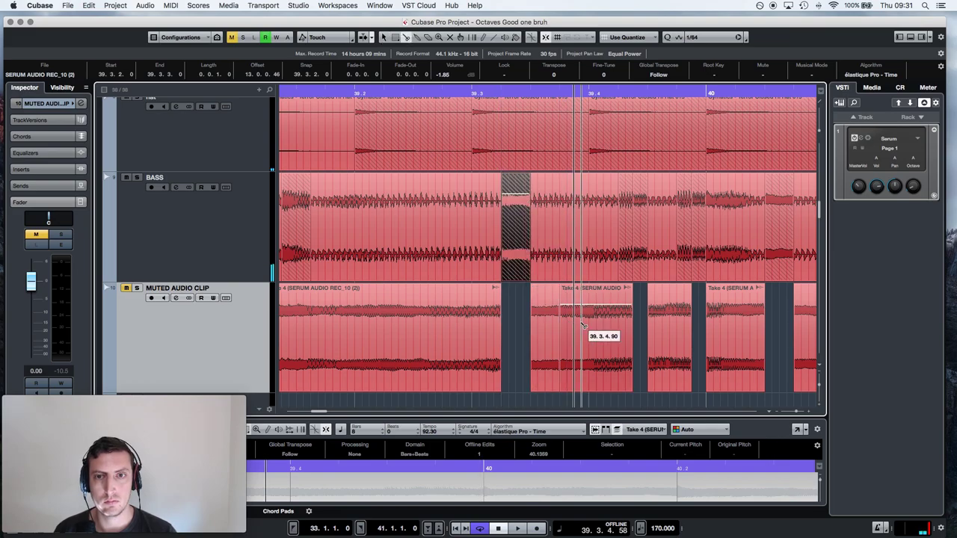
mouse_move(559, 329)
mouse_down()
mouse_move(588, 329)
mouse_move(574, 224)
mouse_up()
key(space)
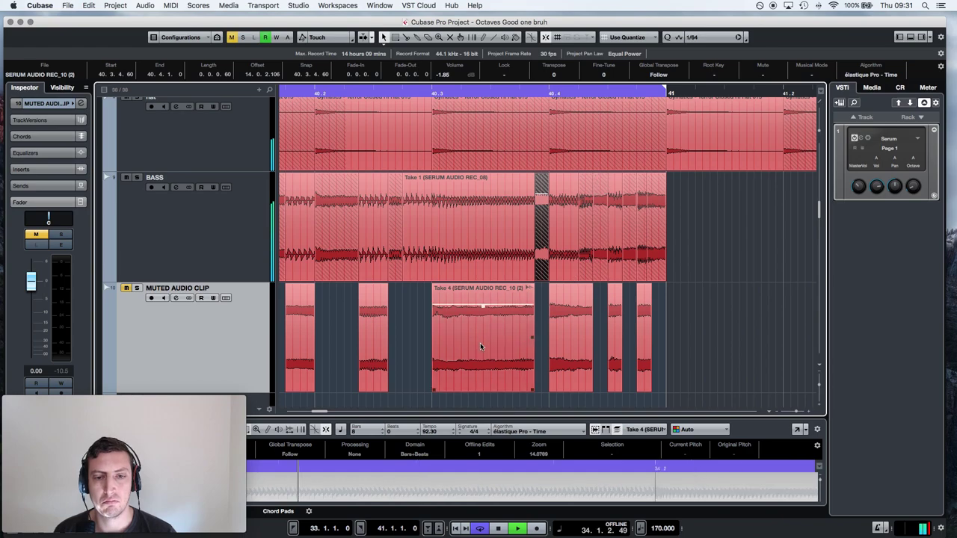
click(480, 343)
mouse_move(484, 335)
mouse_down()
mouse_move(498, 336)
mouse_move(490, 254)
mouse_up()
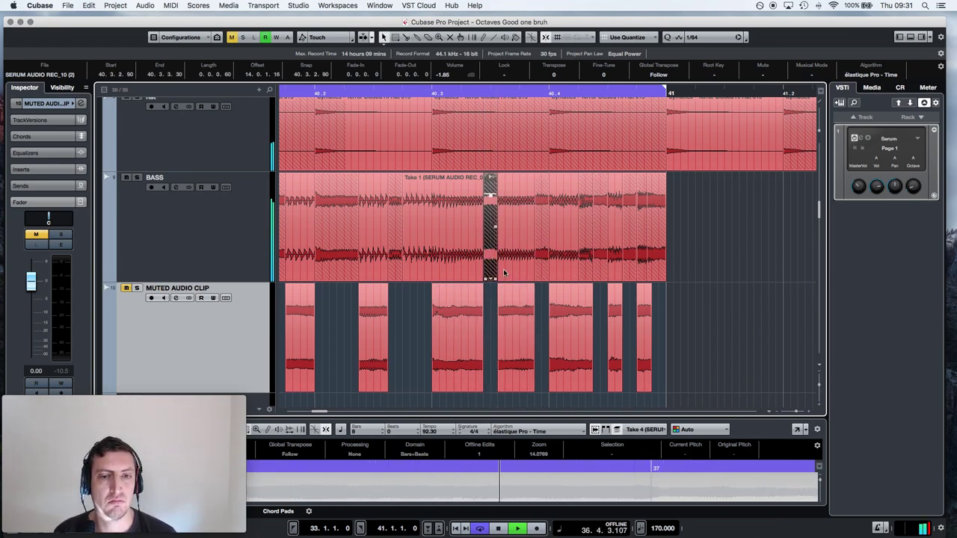
drag(797, 414, 687, 359)
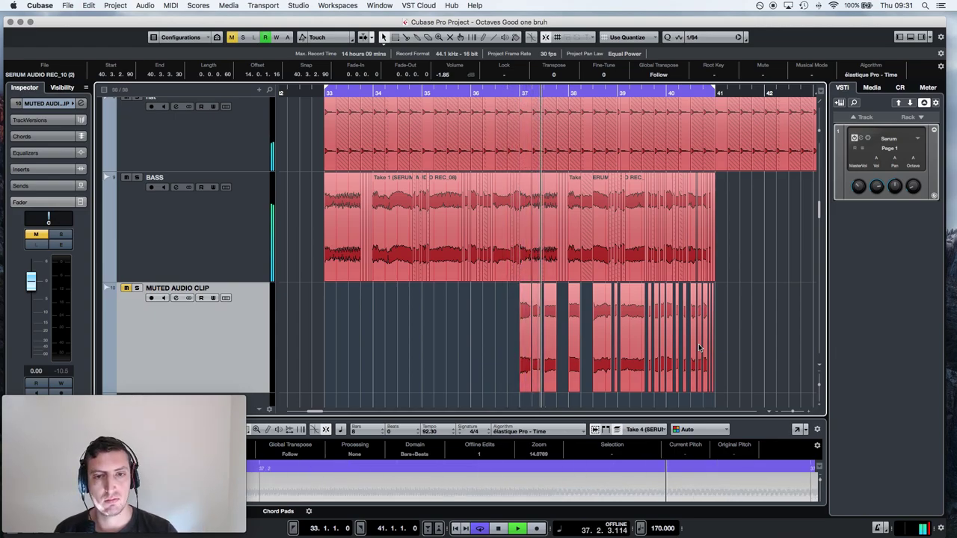
key(space)
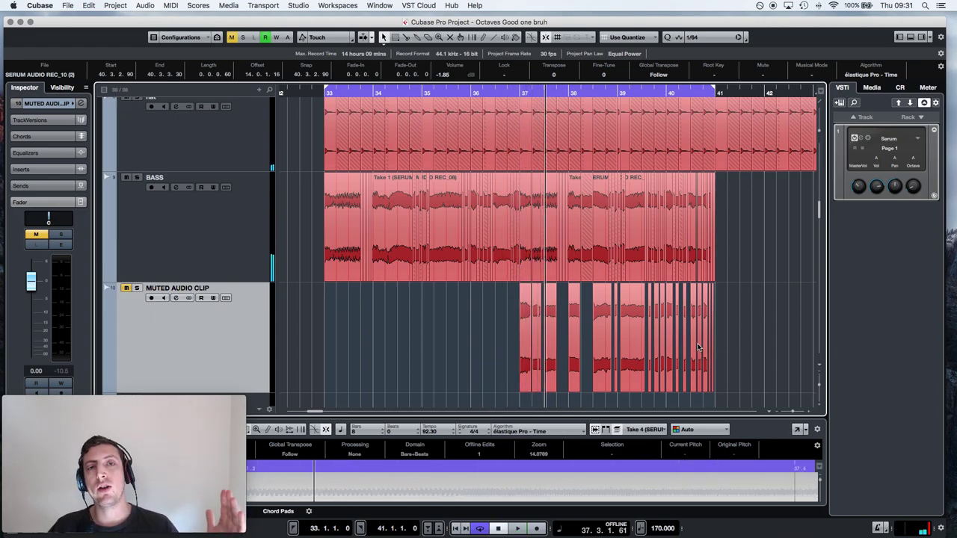